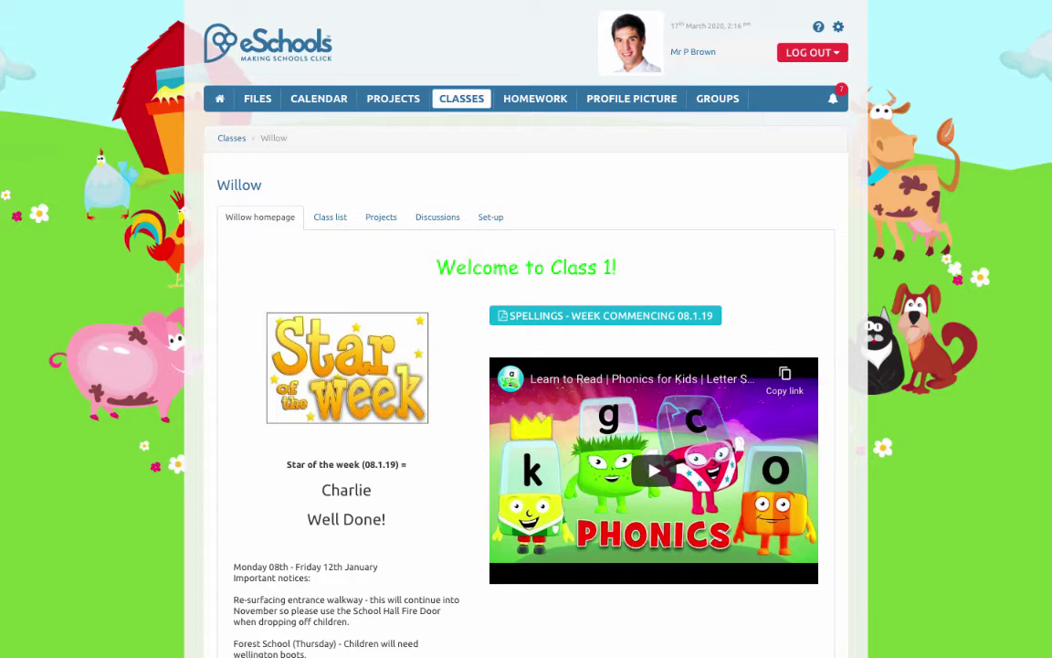
# - Scroll through the Willow class homepage to view its Class 1 welcome notices and phonics video
pyautogui.scroll(-1, 583, 411)
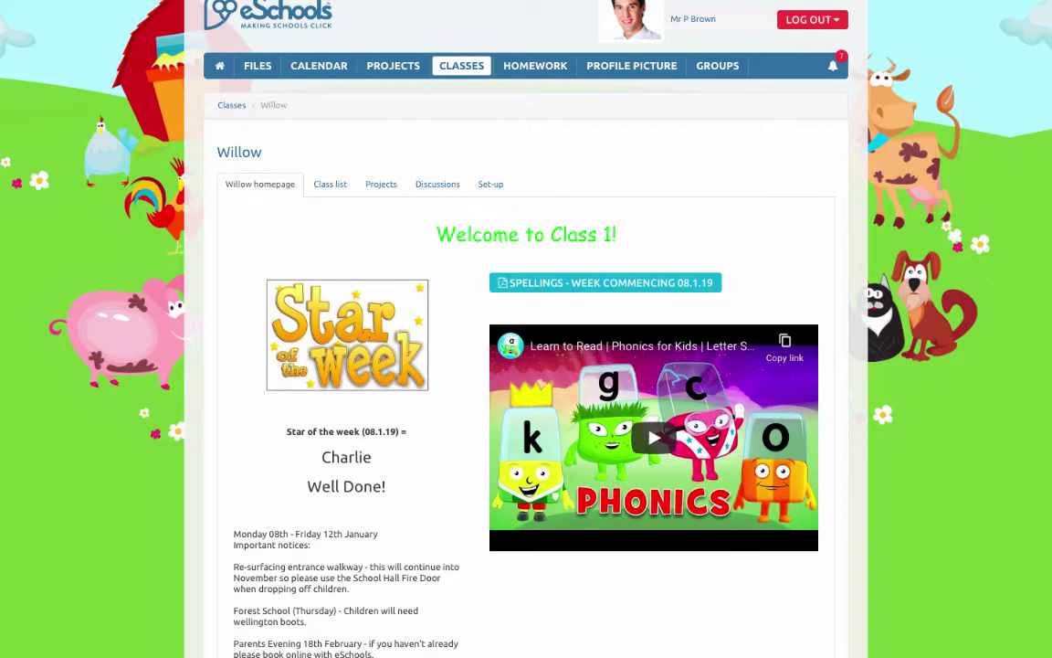
pyautogui.scroll(1, 582, 382)
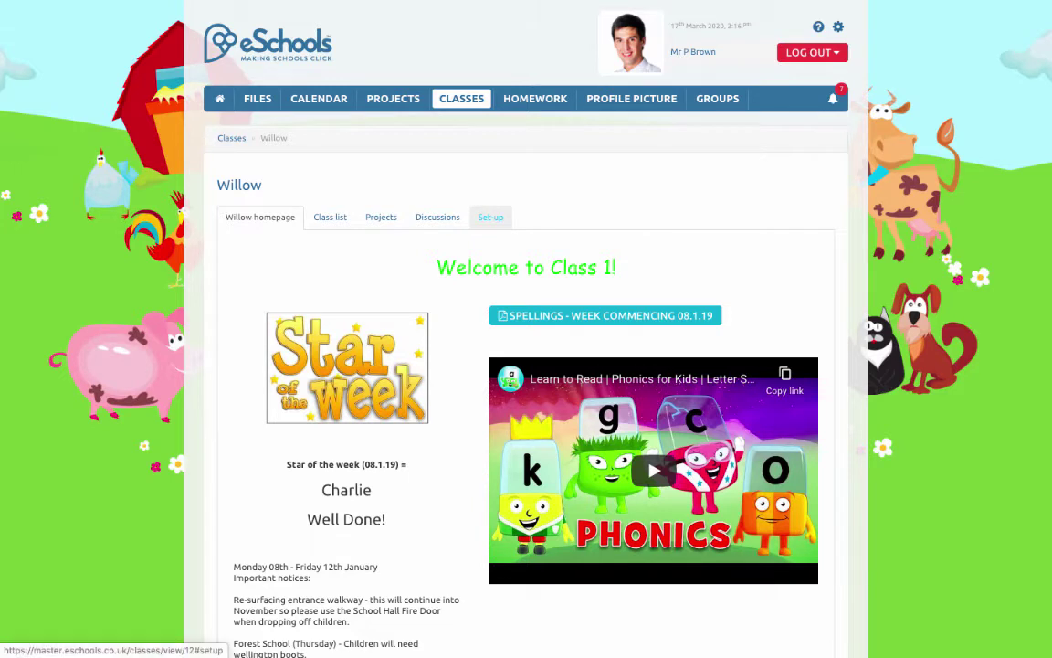
# - Open the Willow class Set-up page and scroll down to the home page canvas
pyautogui.click(490, 216)
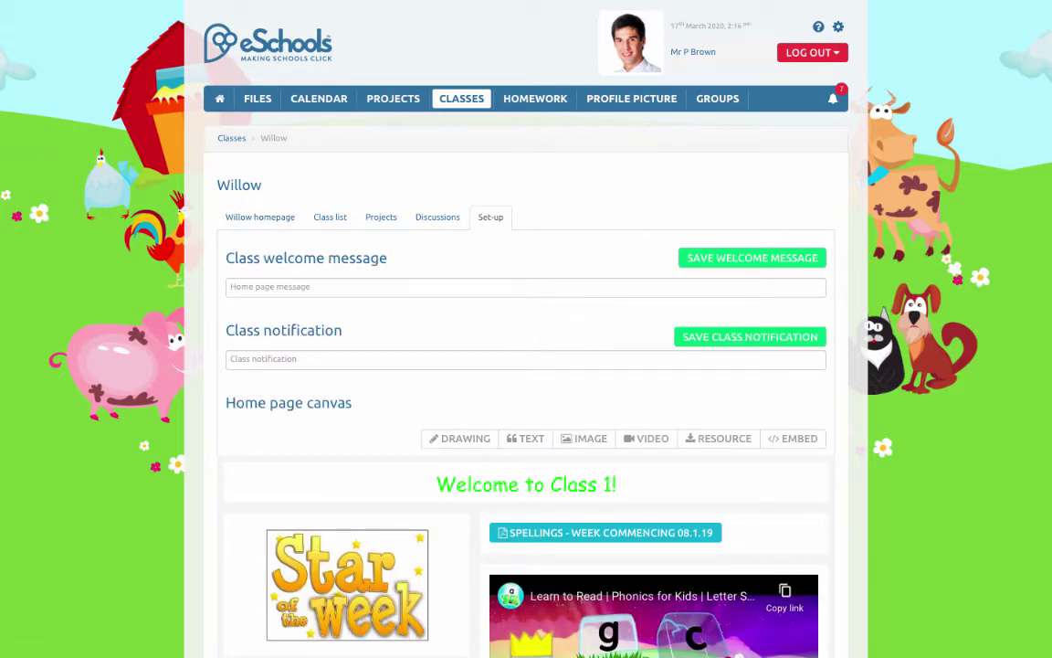
pyautogui.scroll(-5, 583, 475)
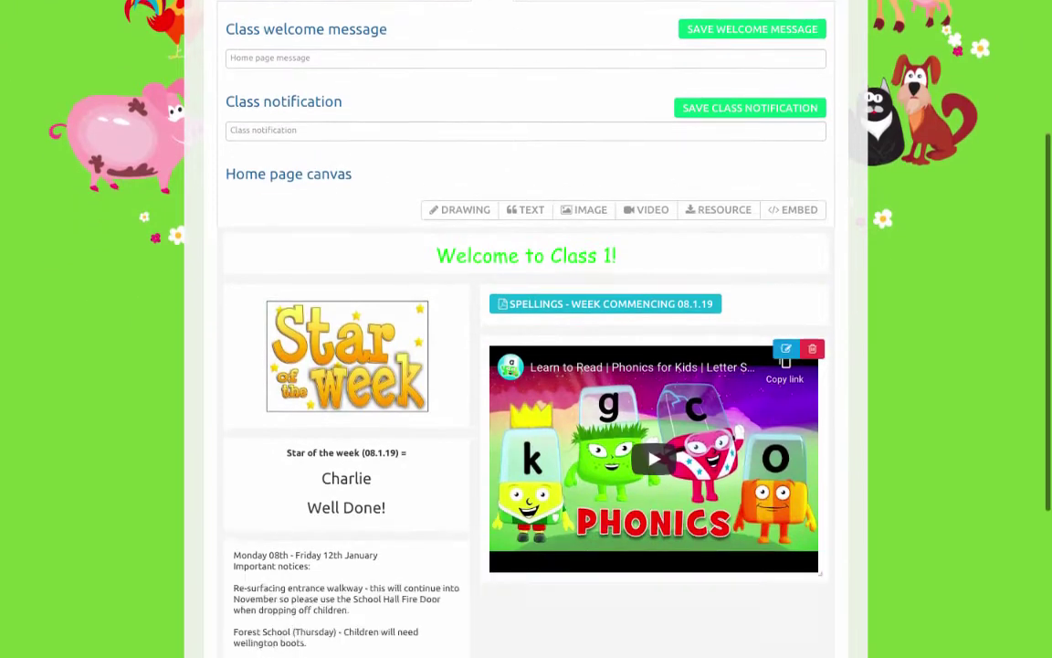
pyautogui.scroll(1, 583, 381)
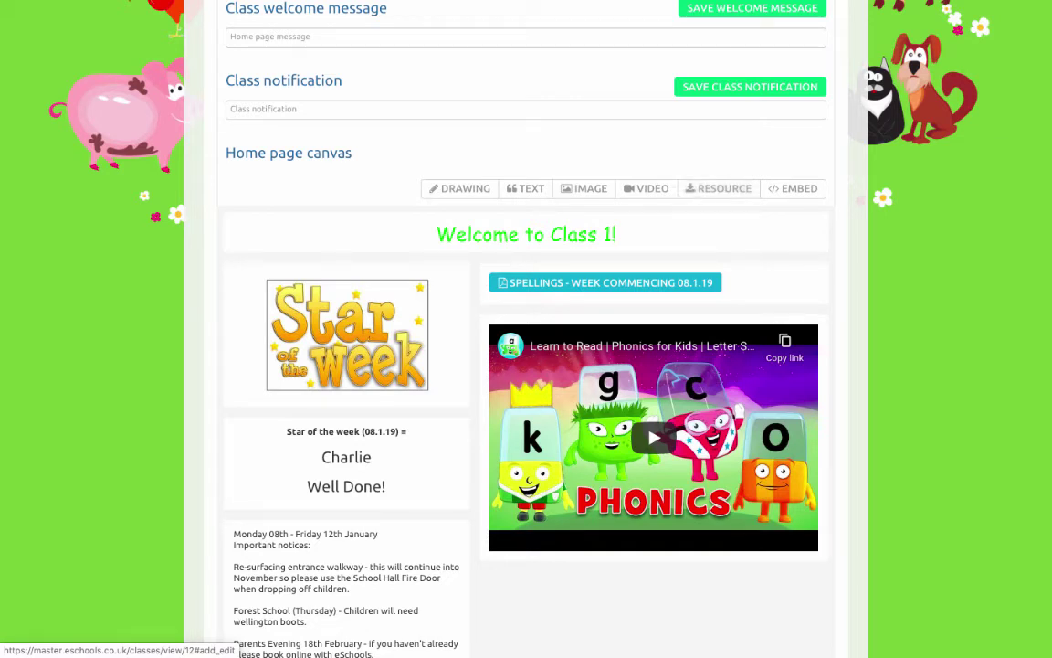
pyautogui.scroll(-1, 582, 382)
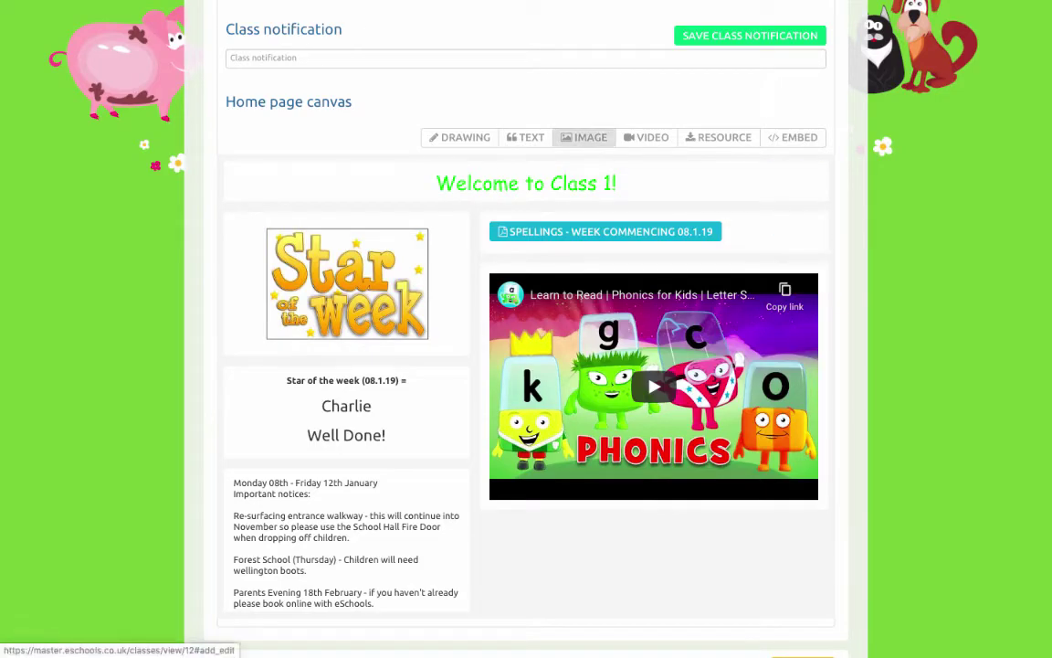
pyautogui.click(584, 137)
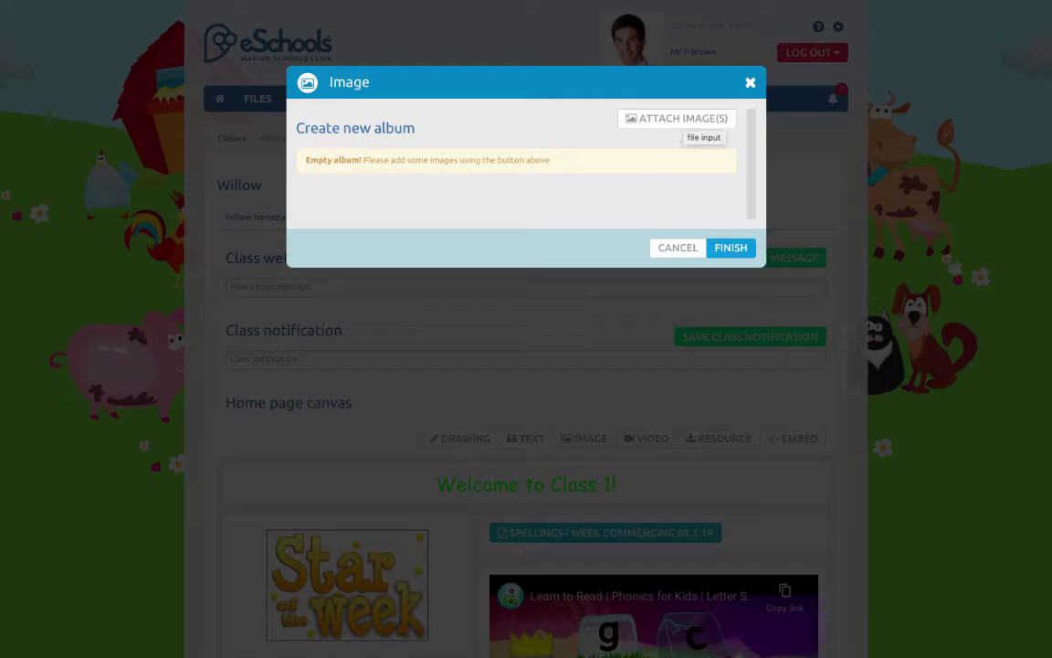
pyautogui.click(721, 414)
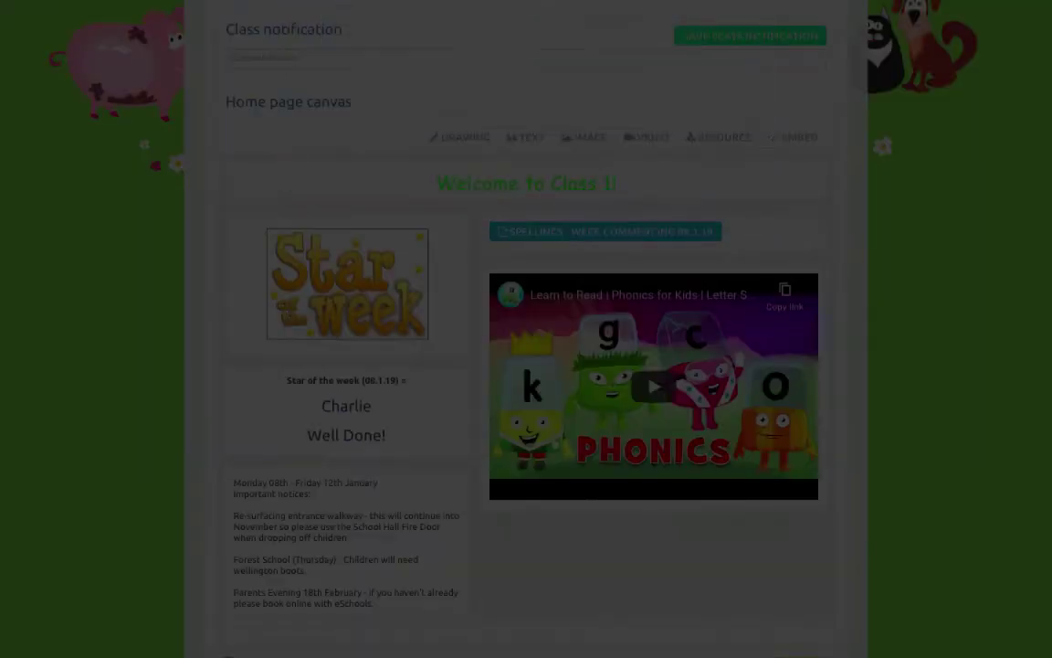
pyautogui.moveTo(582, 336)
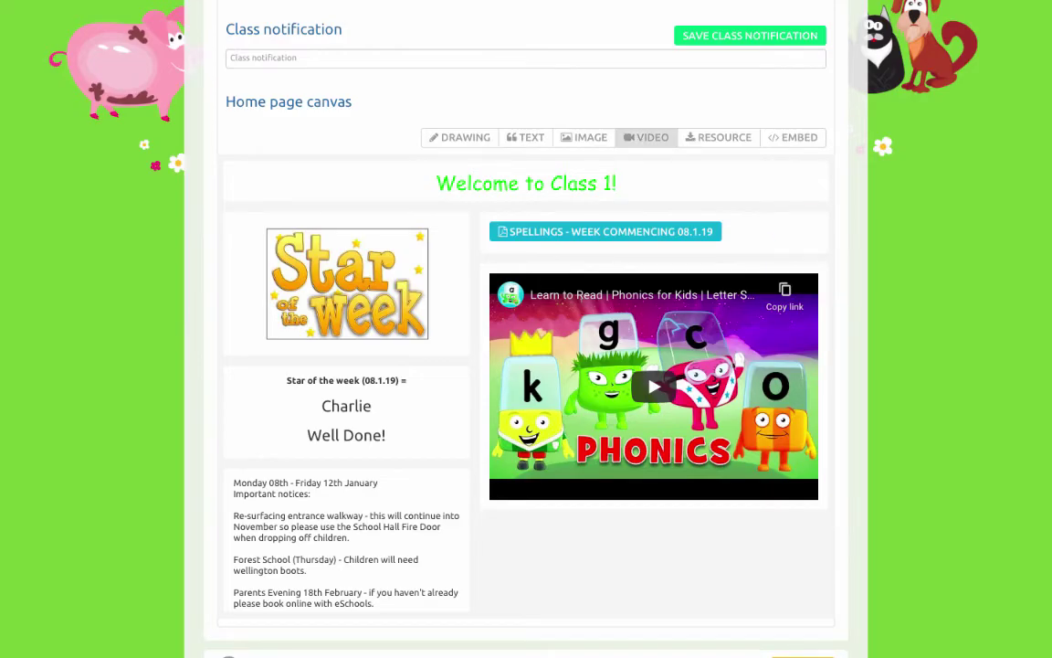
pyautogui.click(646, 137)
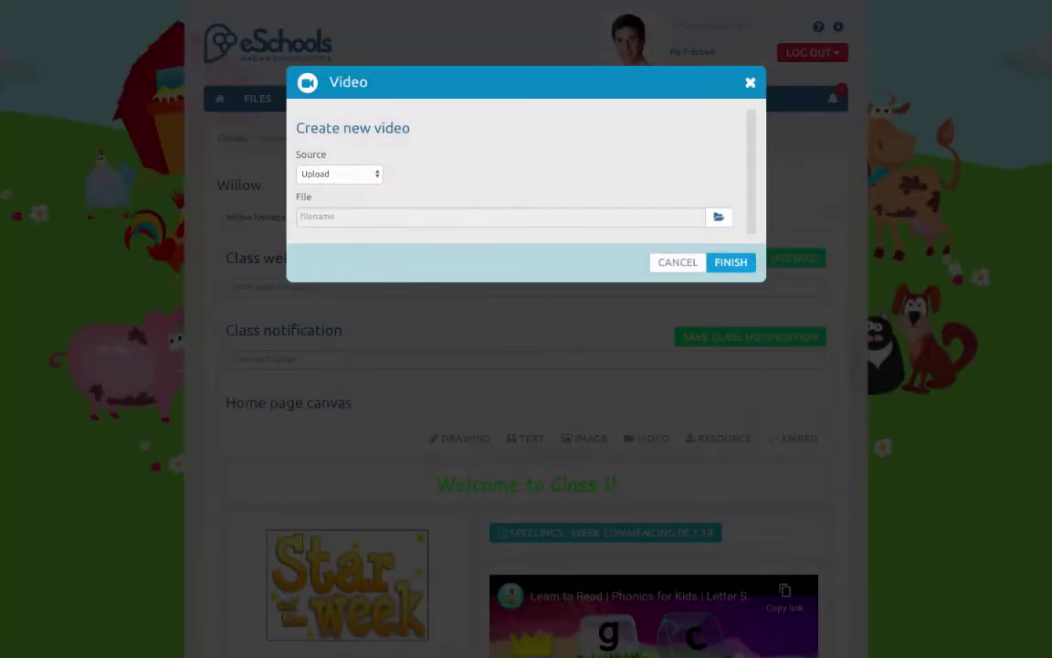
pyautogui.click(338, 173)
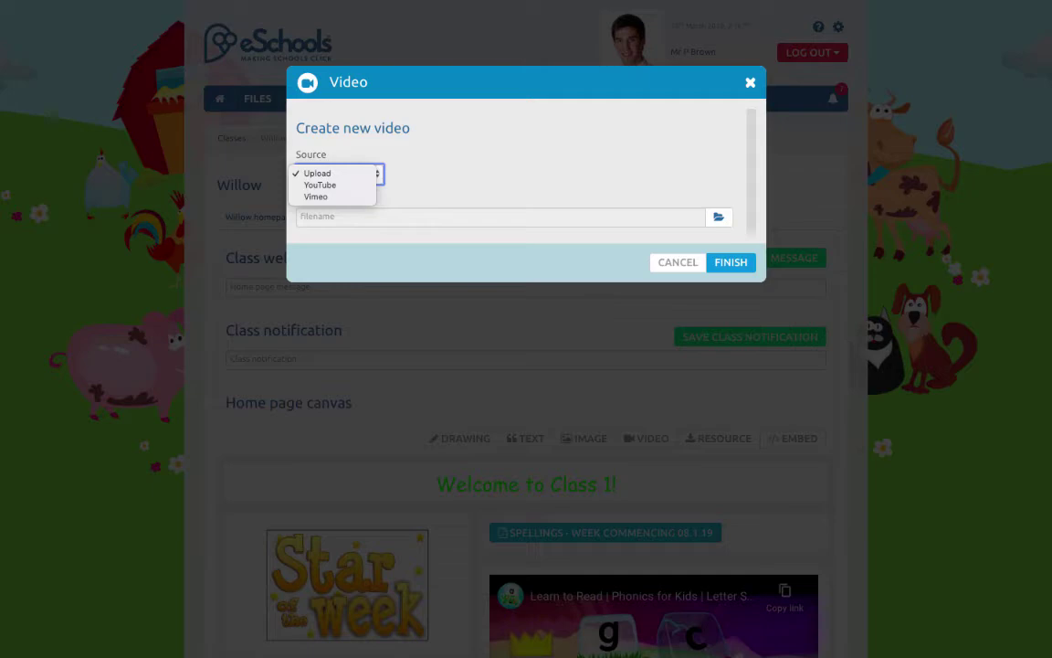
pyautogui.press('Escape')
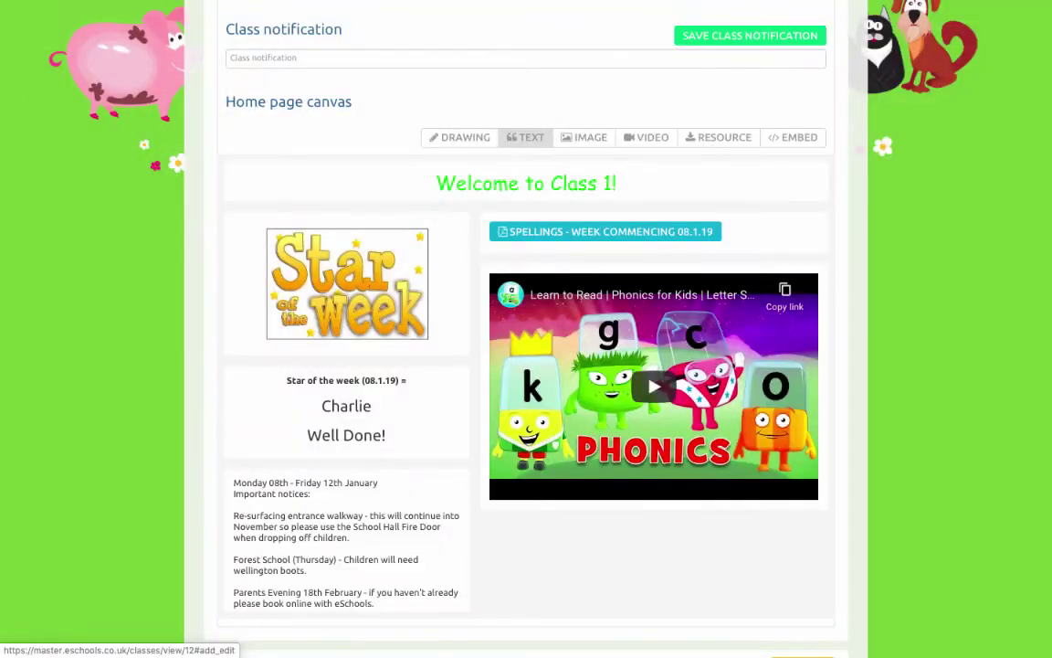
# - Add a text block reading 'oihpjh[ofi[o' to the Willow home page canvas
pyautogui.click(528, 136)
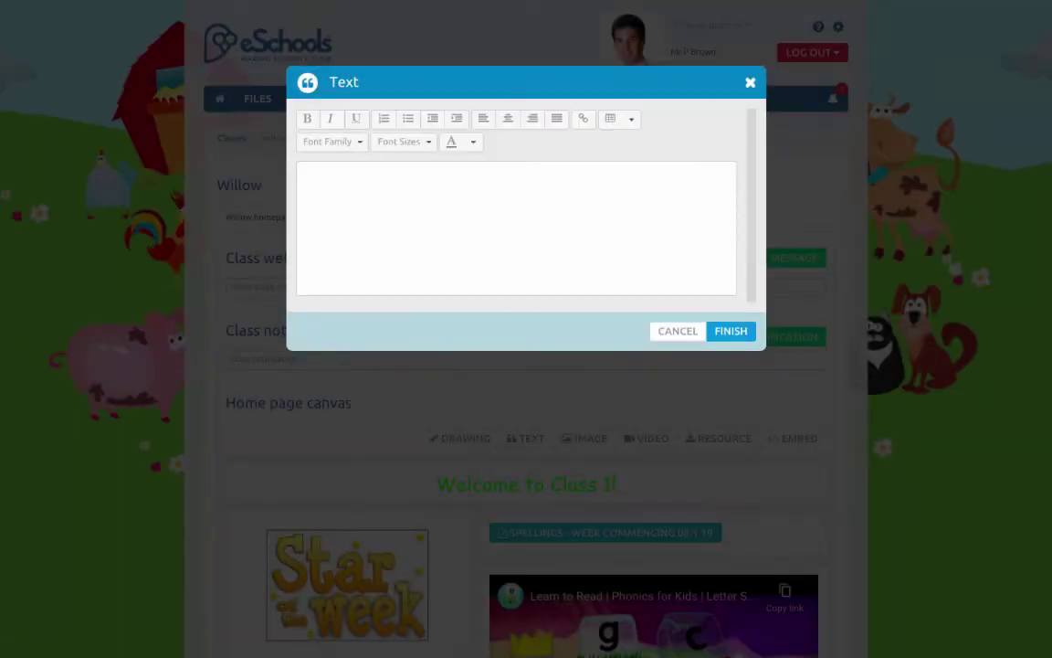
pyautogui.write('oihpjh[ofi[o')
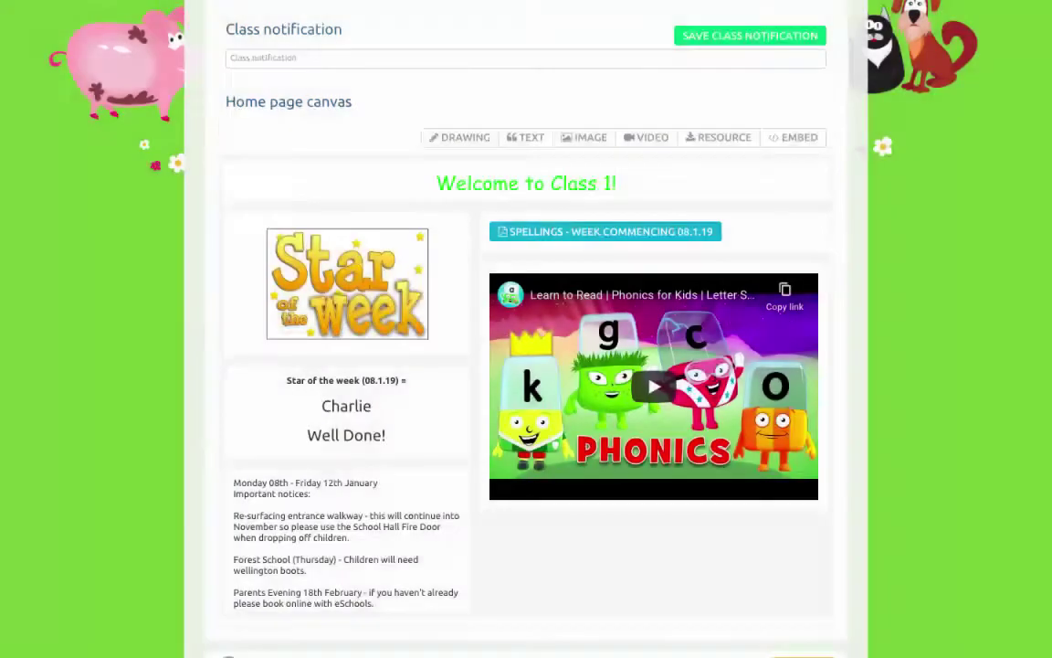
pyautogui.scroll(-1, 582, 243)
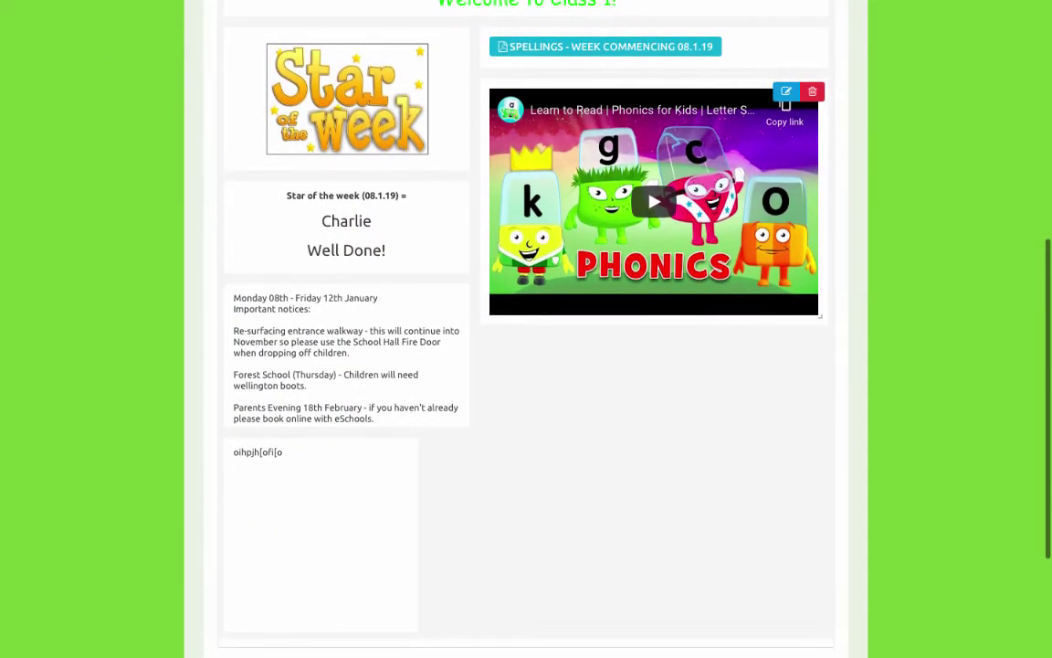
# - Move the text block above the phonics video and shorten it to fit its text
pyautogui.moveTo(319, 530); pyautogui.dragTo(584, 219)
pyautogui.scroll(3, 583, 353)
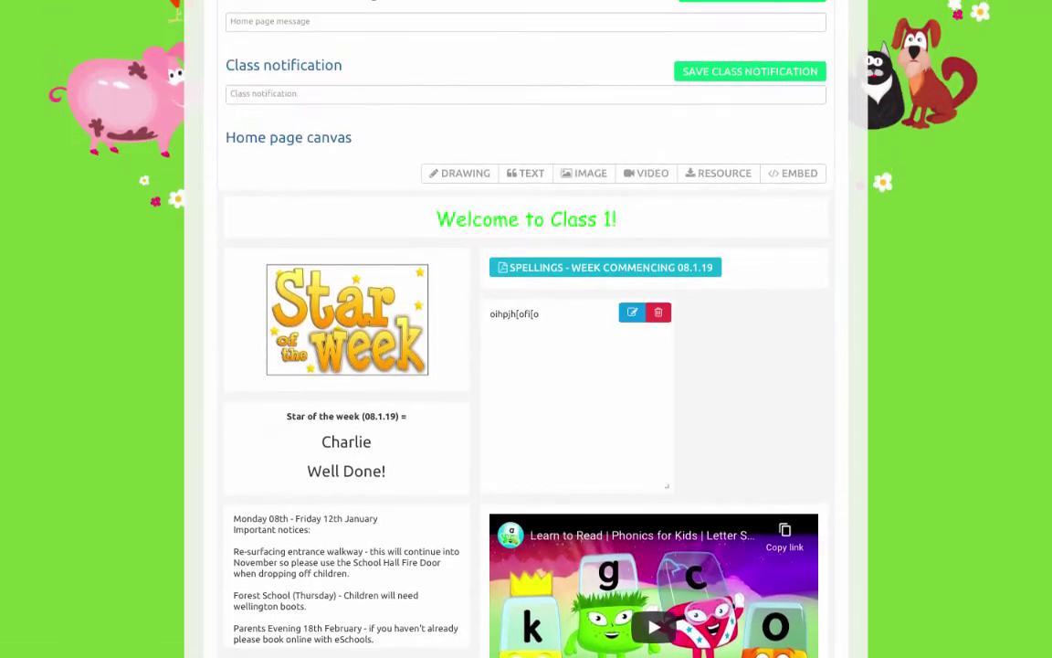
pyautogui.moveTo(659, 487); pyautogui.dragTo(575, 337)
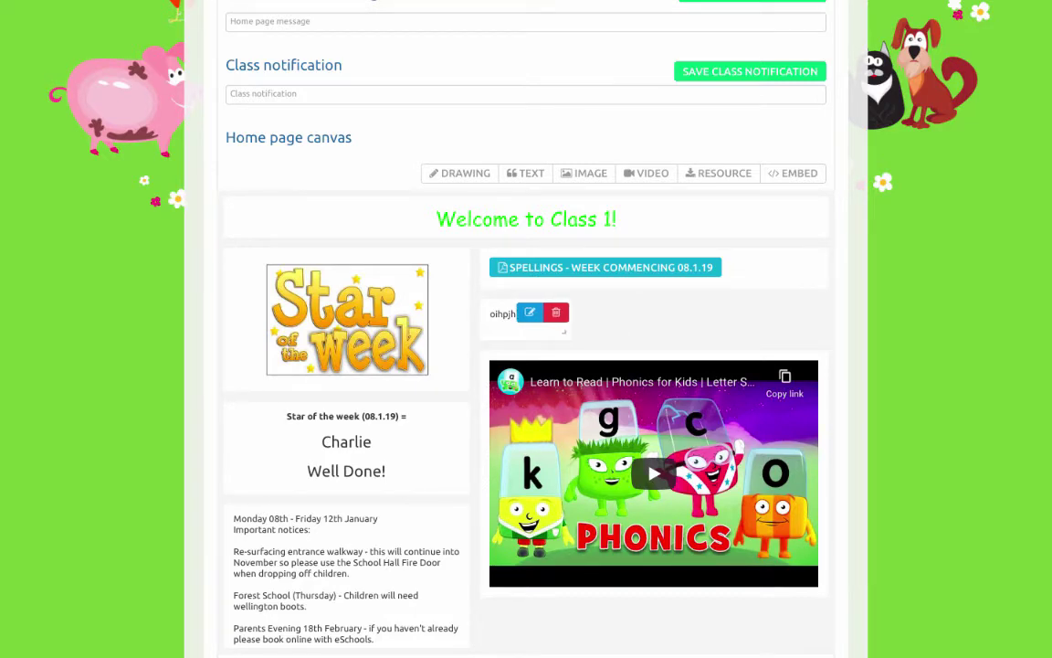
pyautogui.scroll(-2, 582, 417)
pyautogui.scroll(2, 583, 219)
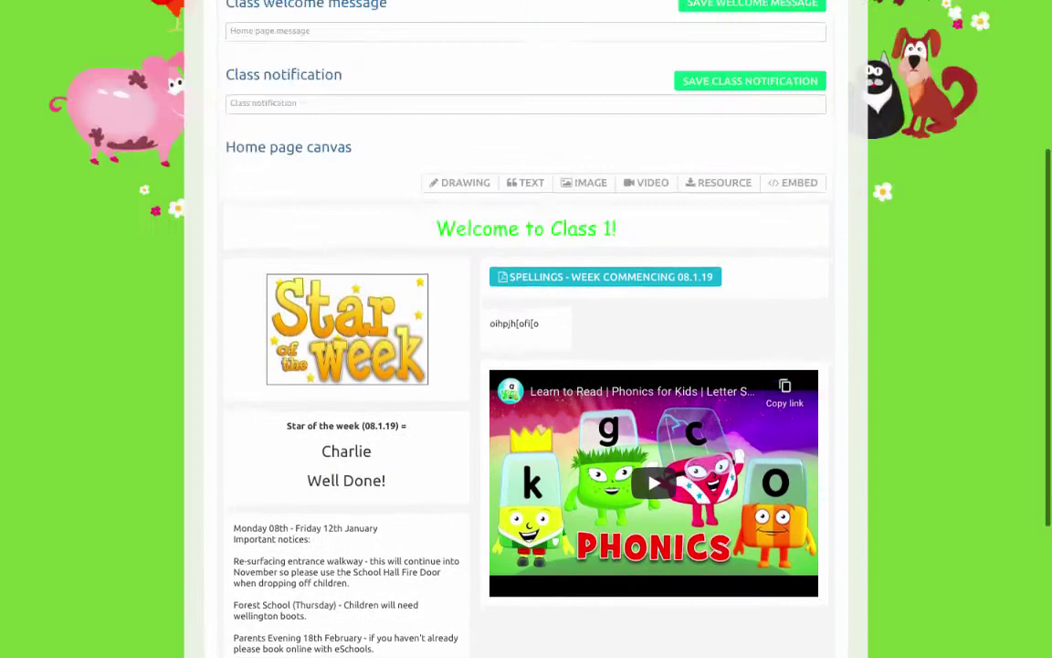
pyautogui.scroll(3, 582, 423)
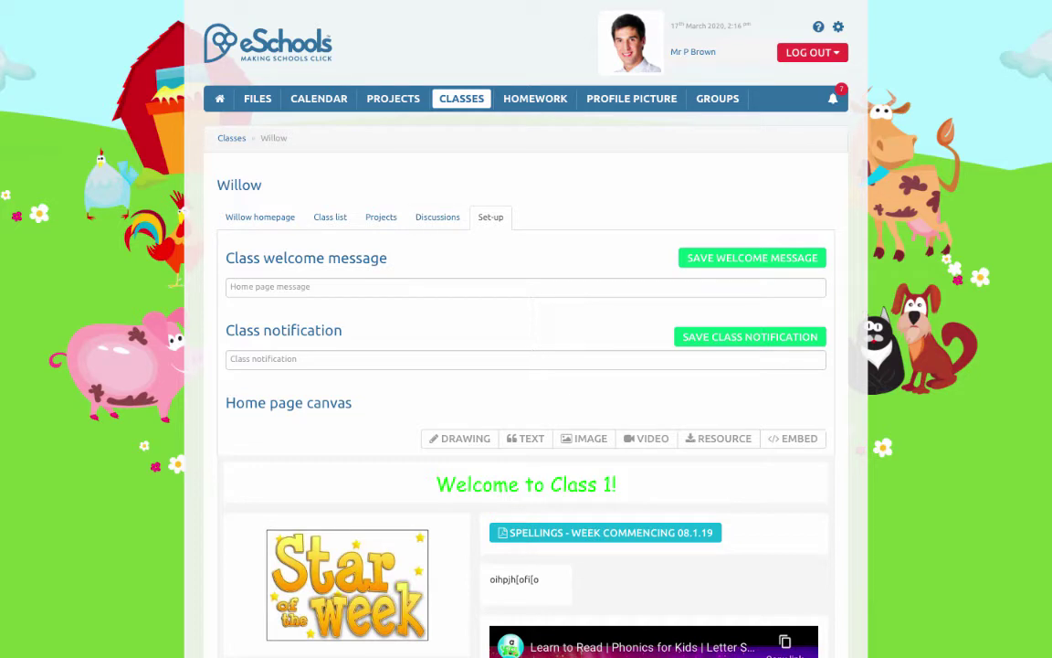
# - On the Discussions tab, add and save a new discussion with the message 'Hi Everyone!'
pyautogui.click(437, 217)
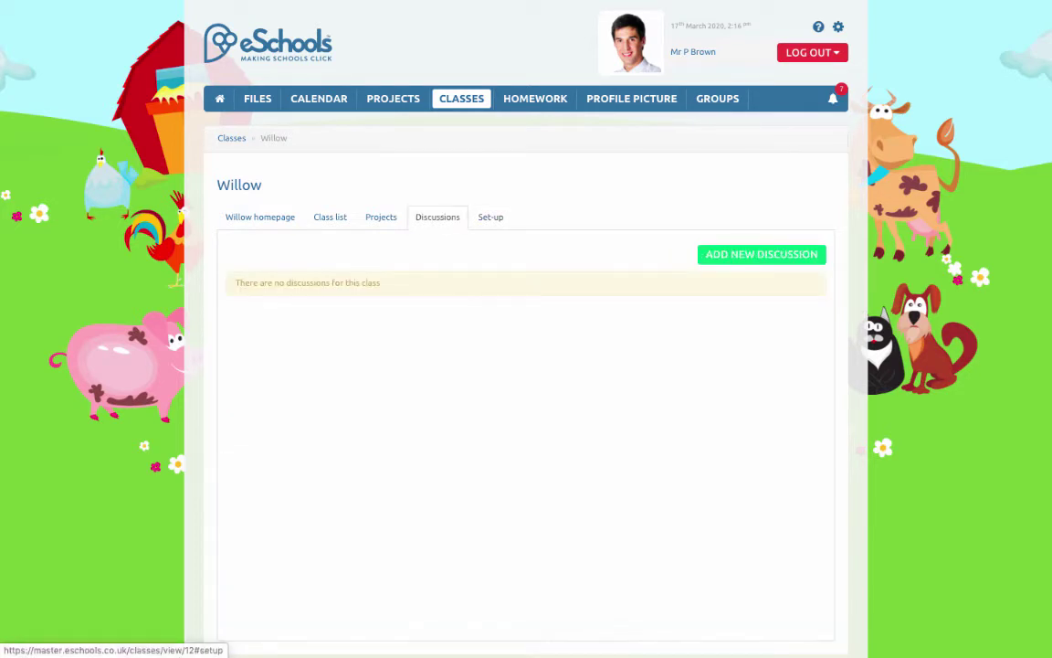
pyautogui.click(761, 254)
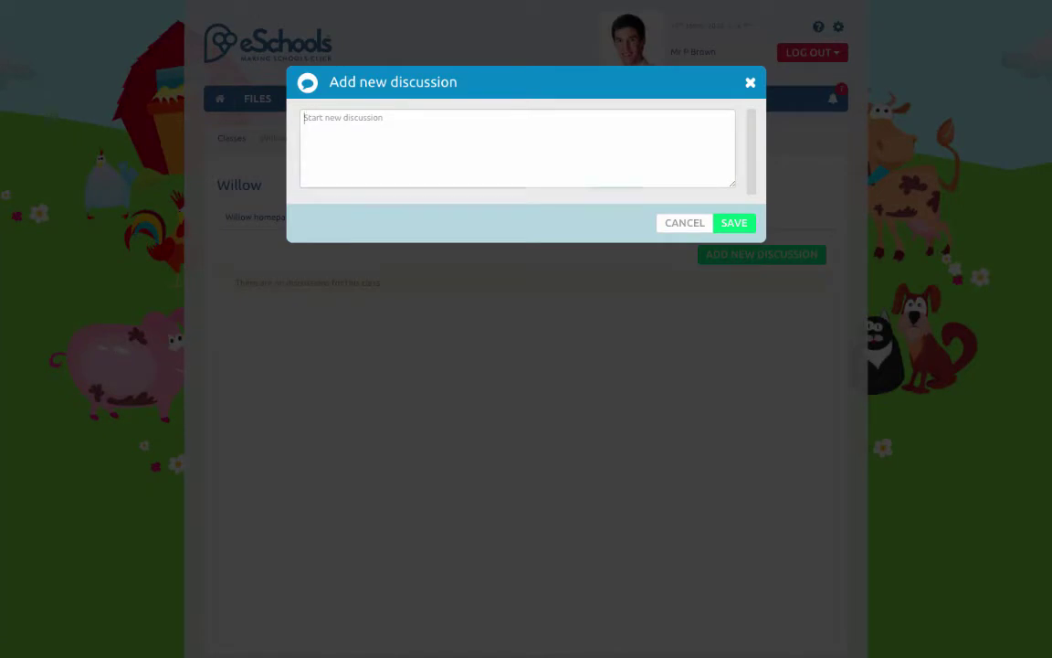
pyautogui.click(305, 119)
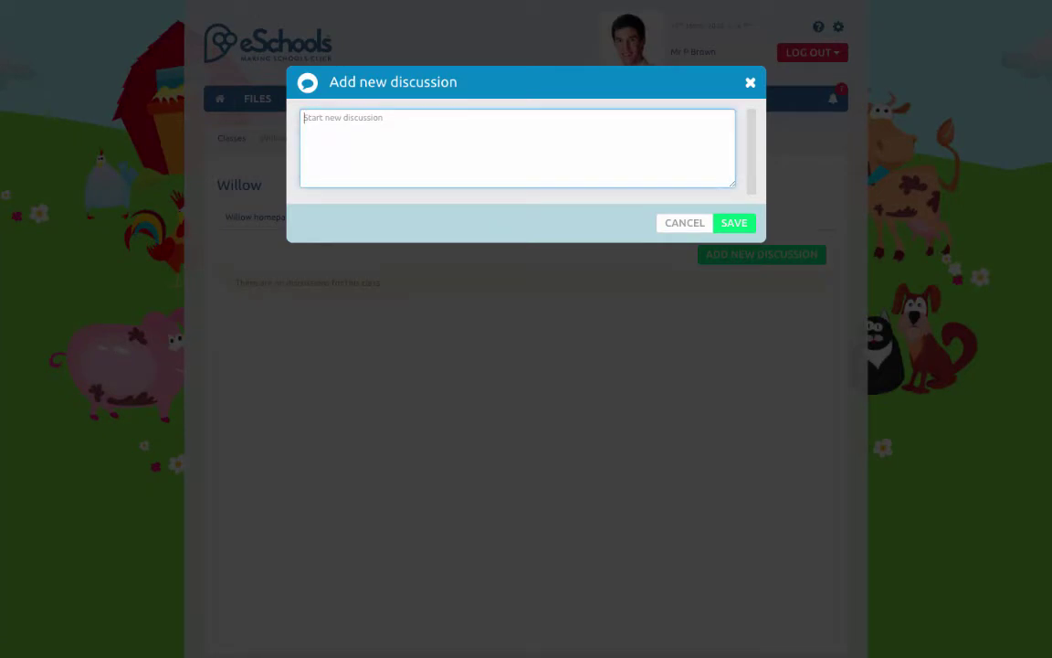
pyautogui.write('Hi Everyone!')
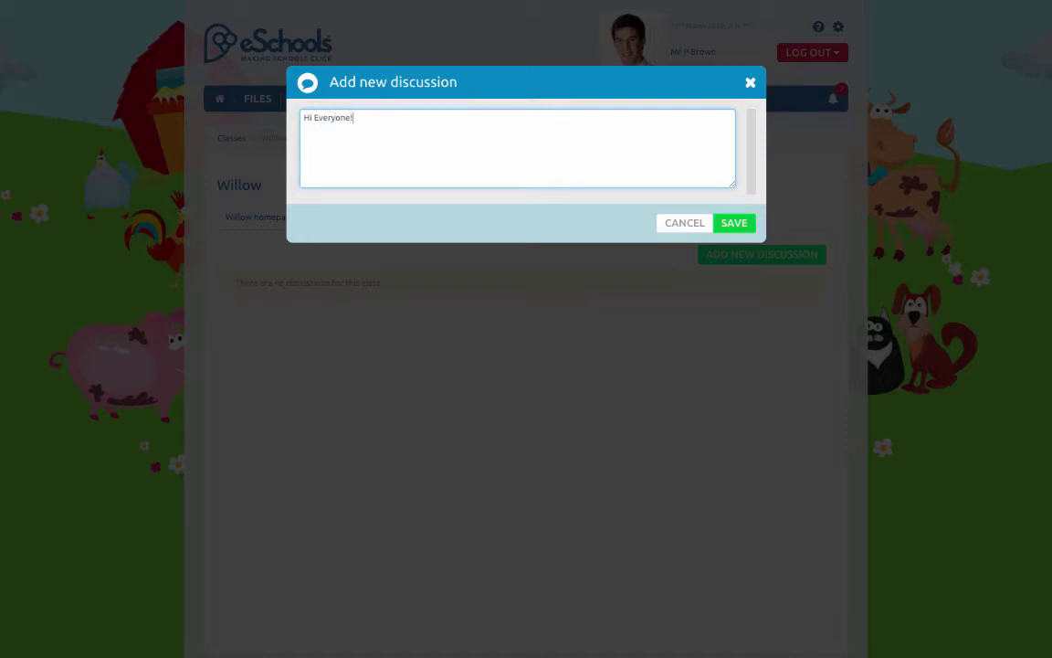
pyautogui.click(733, 223)
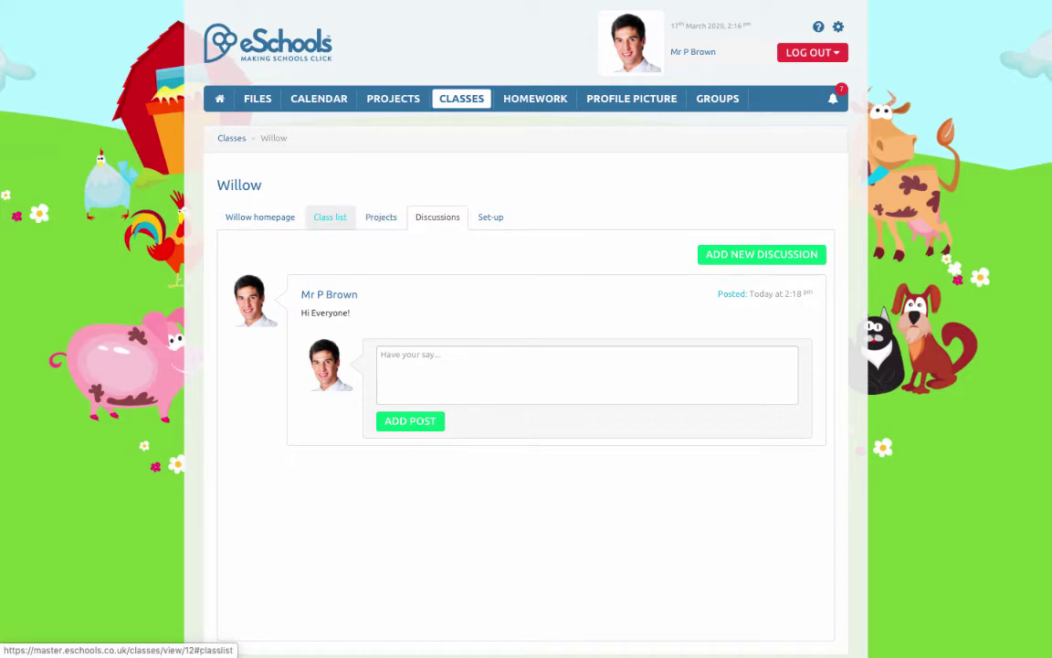
# - Show the Willow Class list tab with its two students and two teachers
pyautogui.click(330, 217)
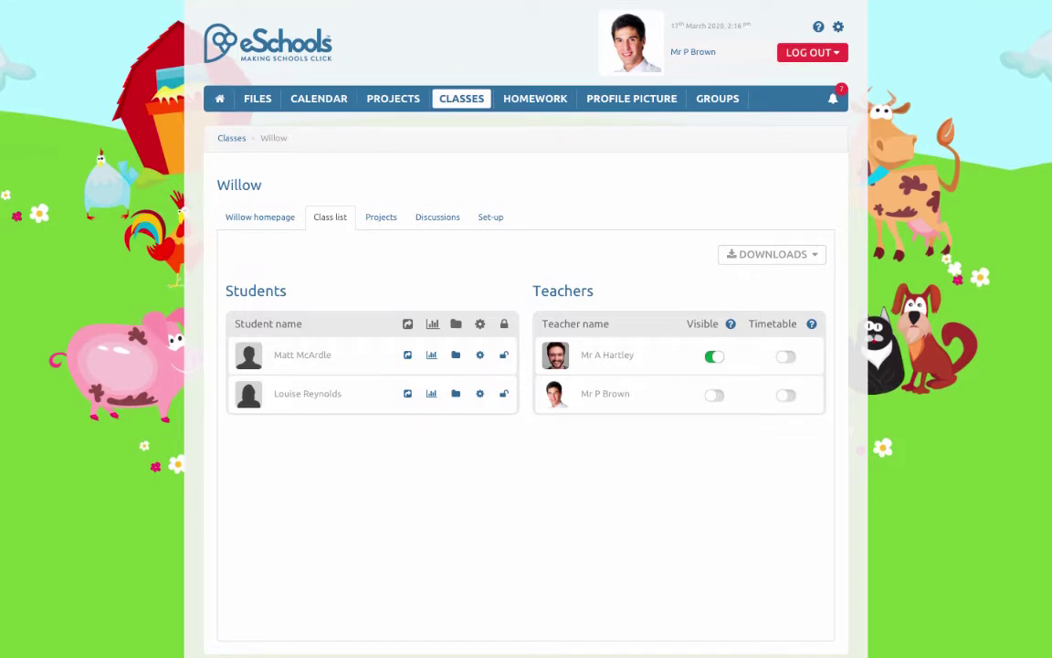
# - Browse the Groups overview and inspect the new-group form's Members and Main user tabs without saving
pyautogui.click(717, 97)
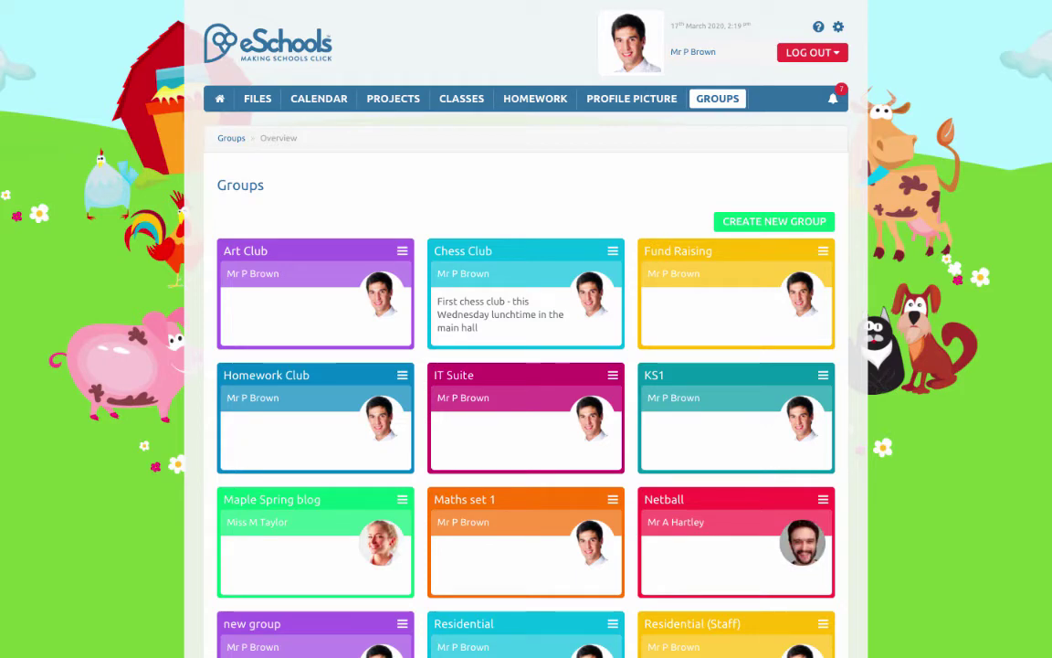
pyautogui.scroll(-2, 526, 366)
pyautogui.scroll(2, 526, 365)
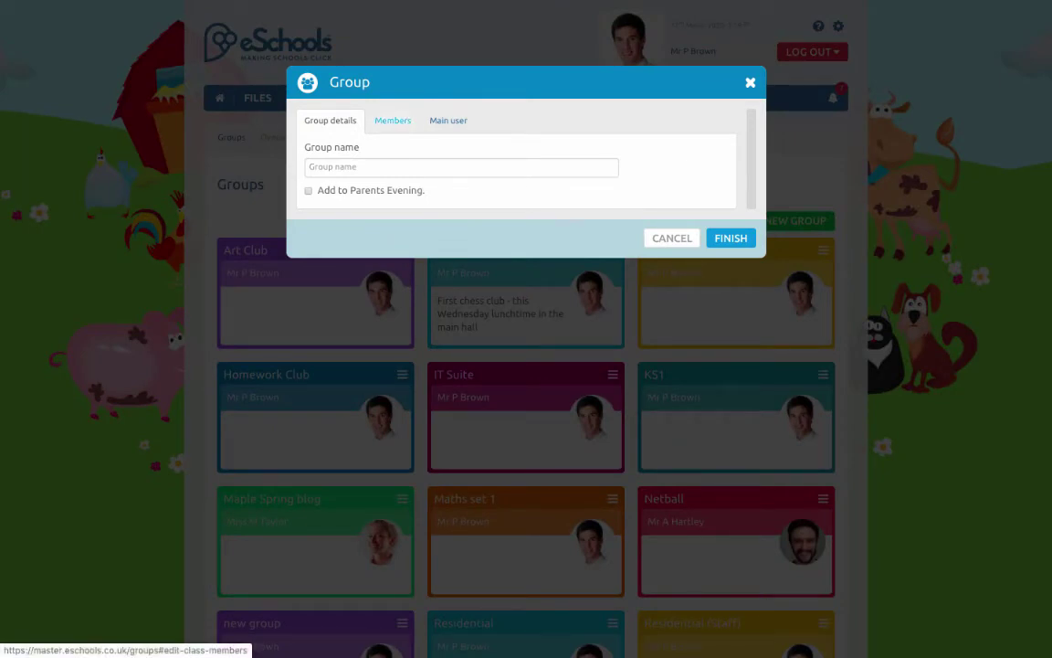
pyautogui.click(393, 119)
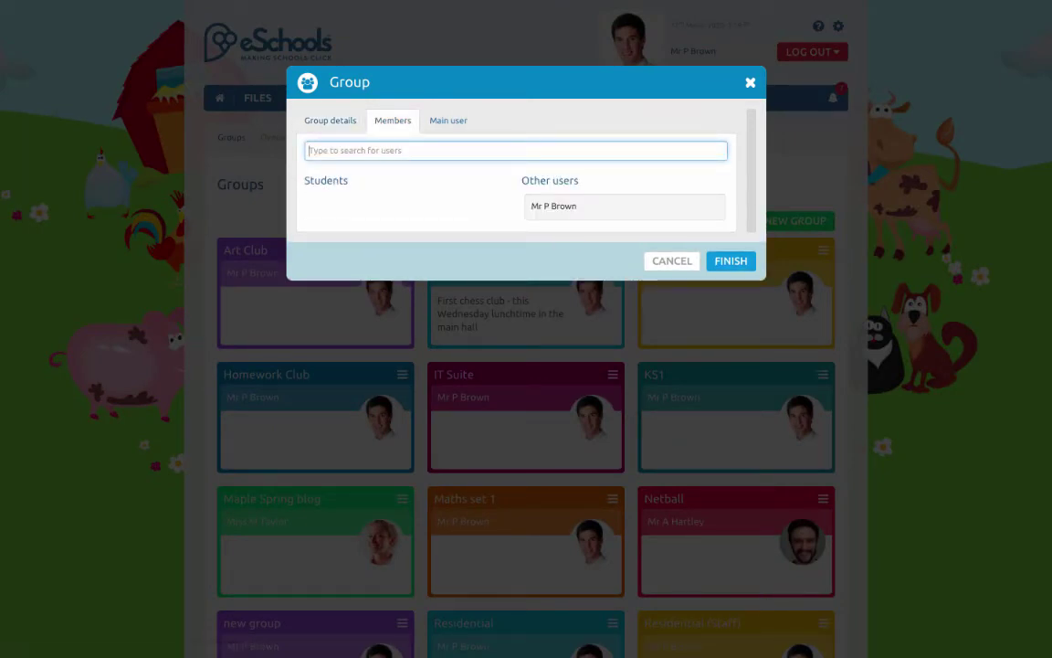
pyautogui.click(448, 120)
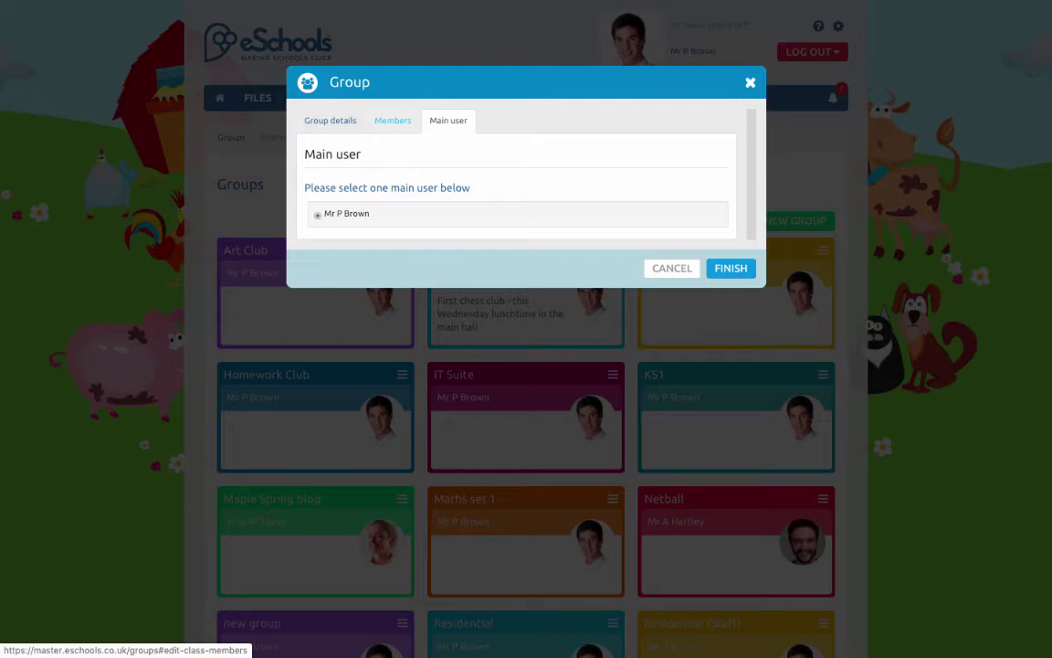
pyautogui.click(393, 120)
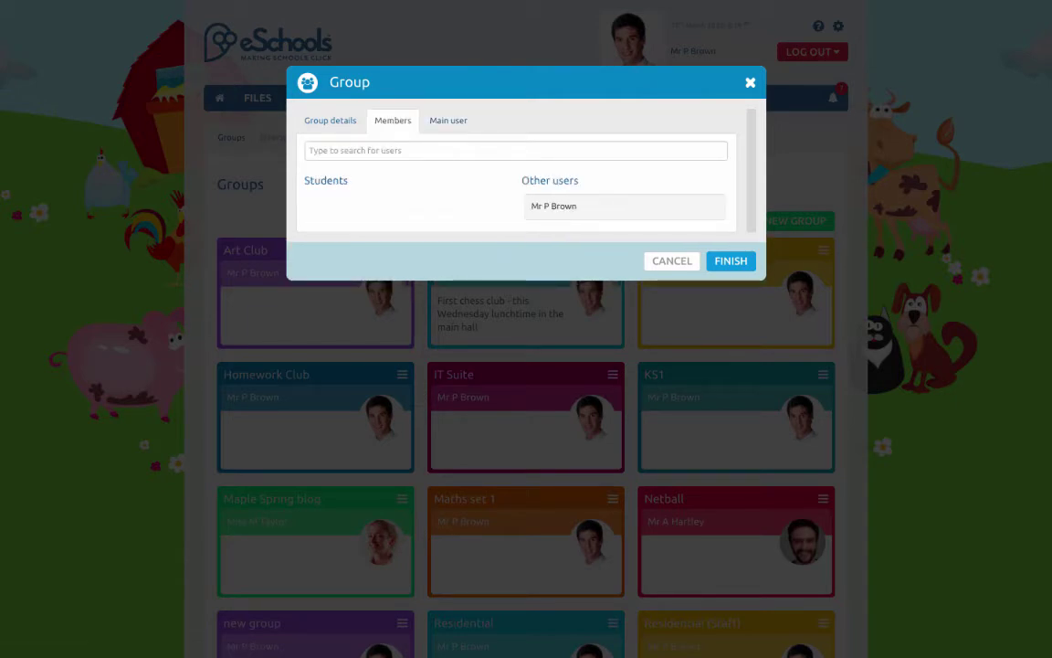
pyautogui.press('Escape')
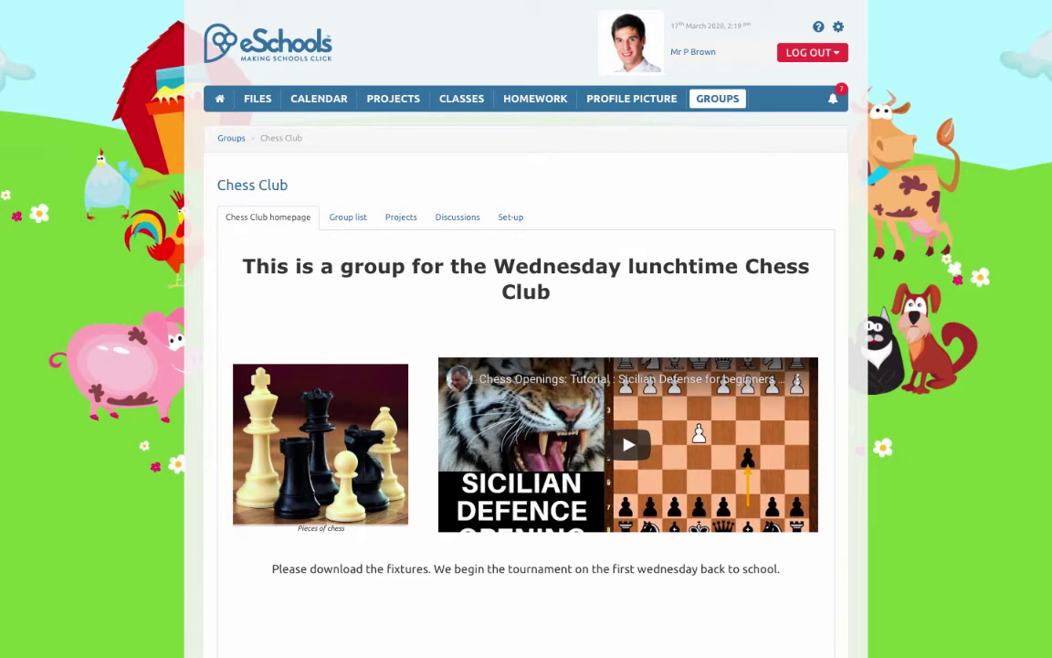
# - Review the Chess Club Set-up, Discussions, Projects and Group list tabs, then go to Current Projects
pyautogui.click(511, 216)
pyautogui.scroll(-2, 526, 420)
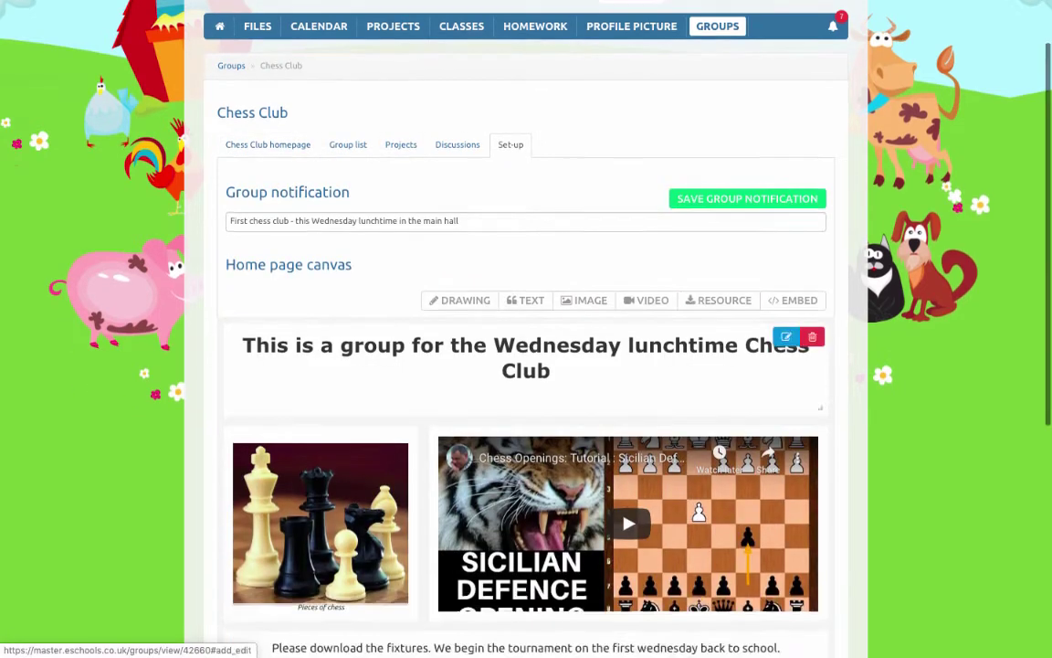
pyautogui.scroll(1, 526, 421)
pyautogui.click(456, 175)
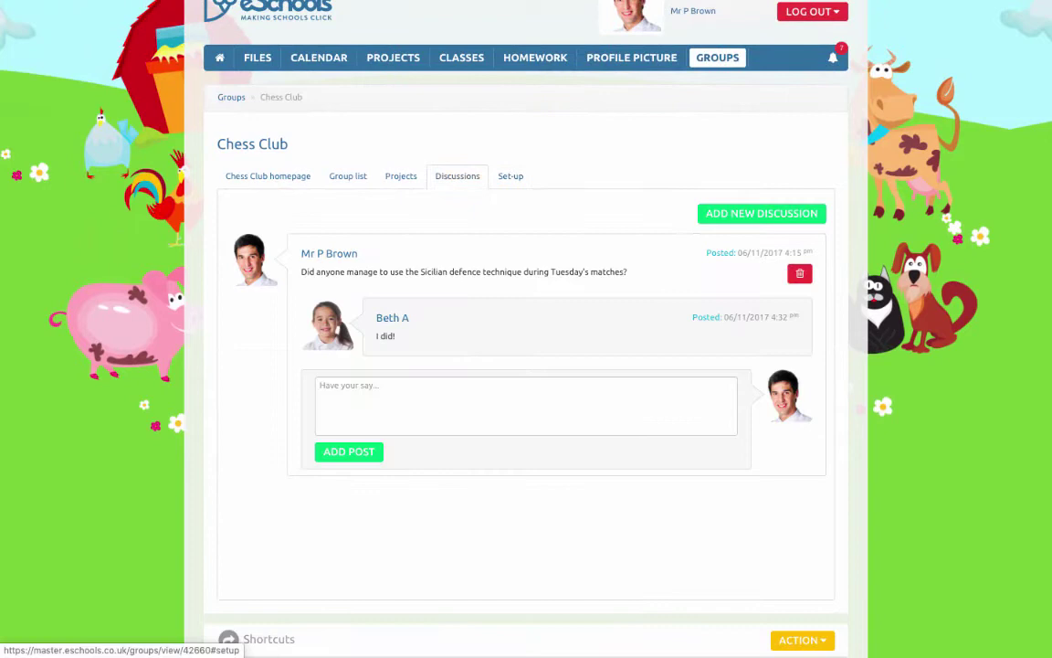
pyautogui.click(401, 176)
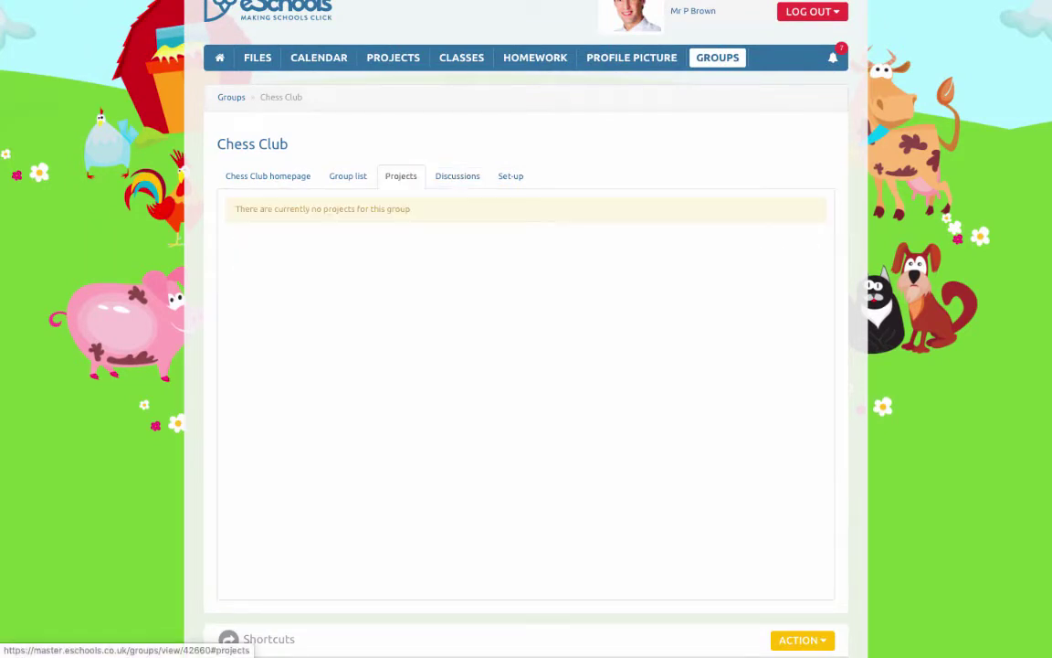
pyautogui.click(348, 175)
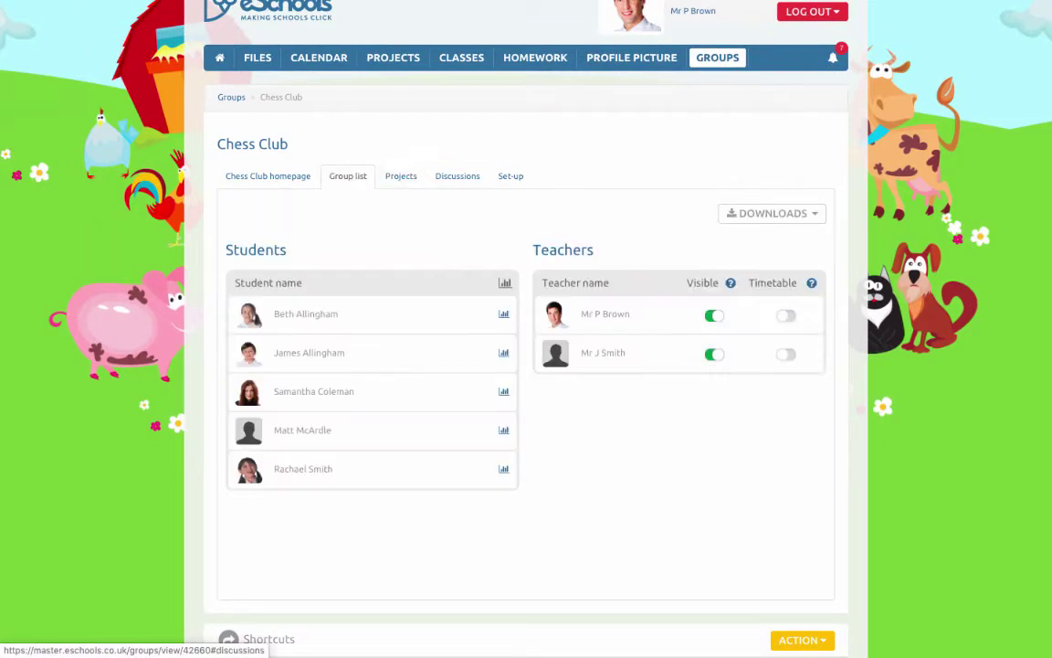
pyautogui.scroll(1, 526, 328)
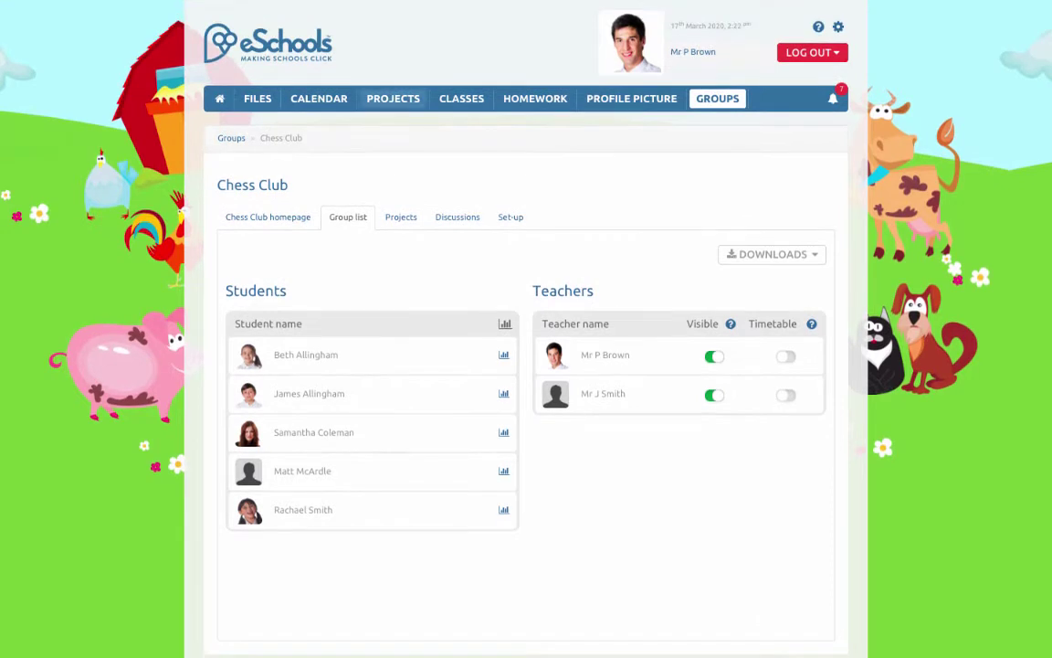
pyautogui.click(393, 97)
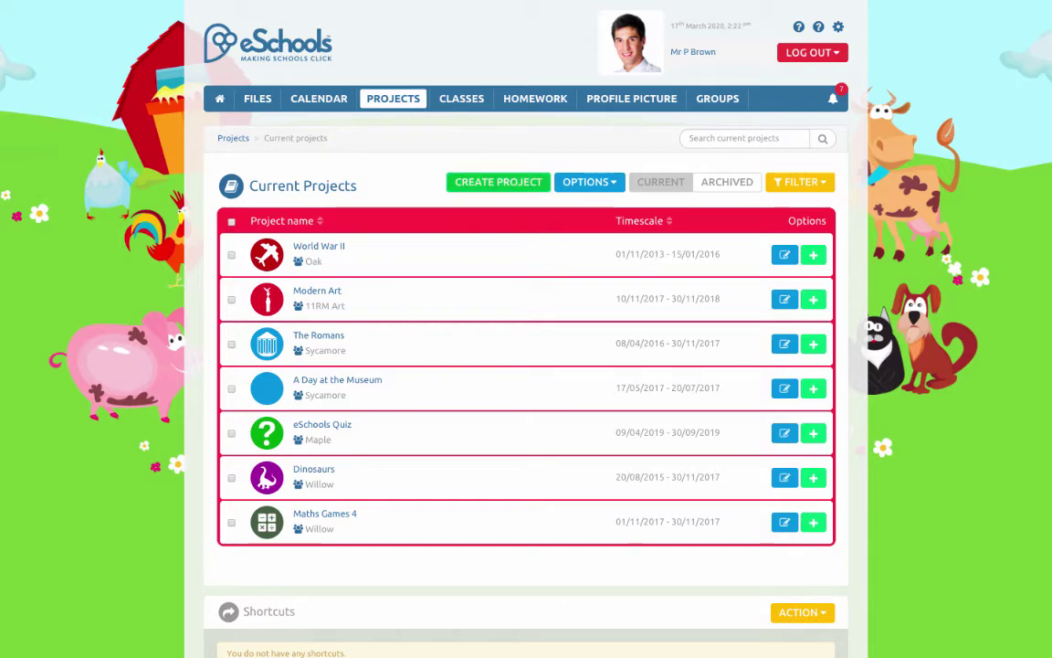
# - Start a new project from scratch rather than from a template
pyautogui.click(498, 182)
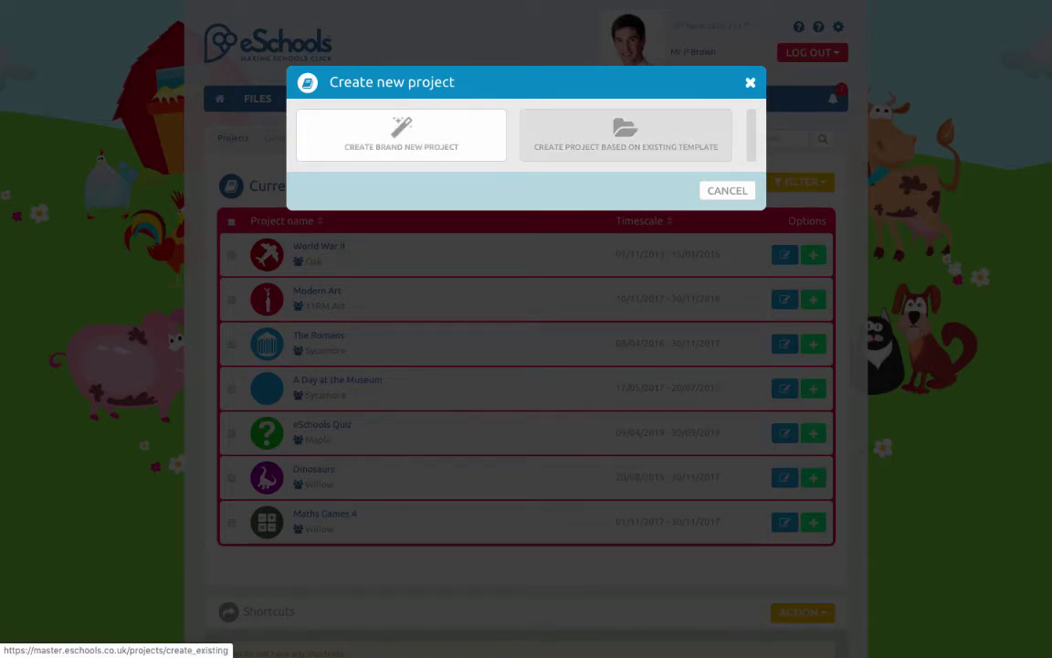
pyautogui.click(401, 135)
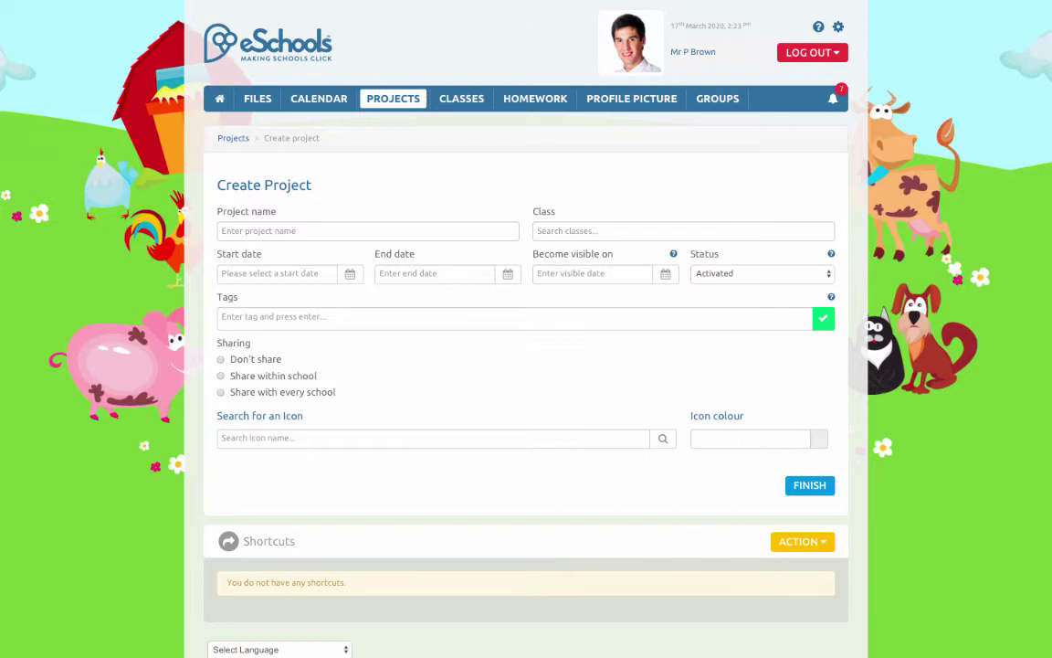
# - Keep the project status Activated and set sharing to Share with every school
pyautogui.click(760, 273)
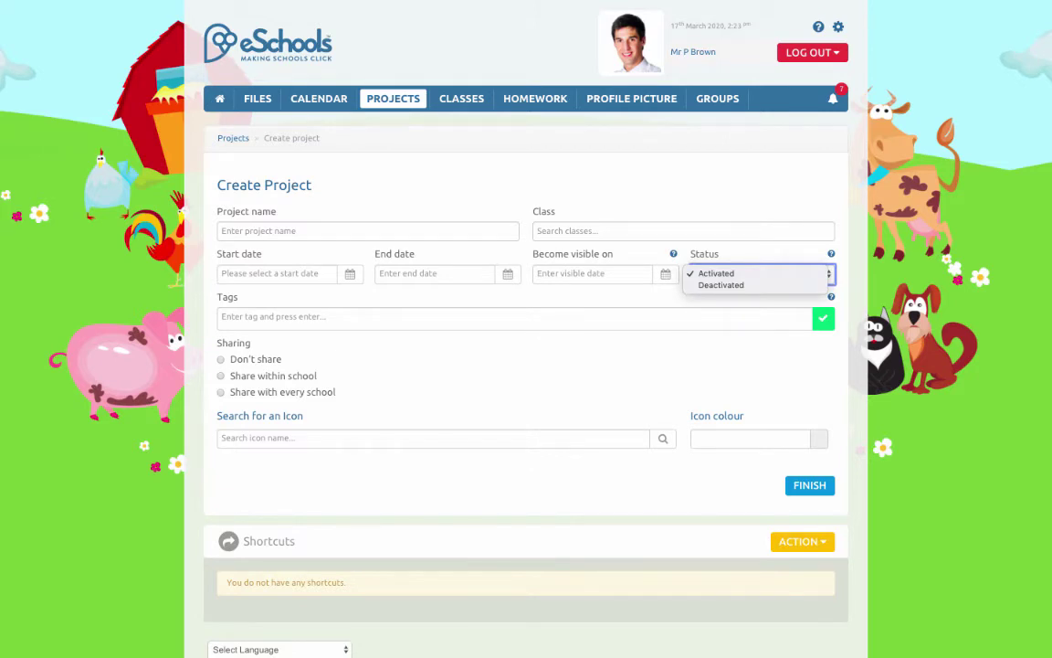
pyautogui.press('Escape')
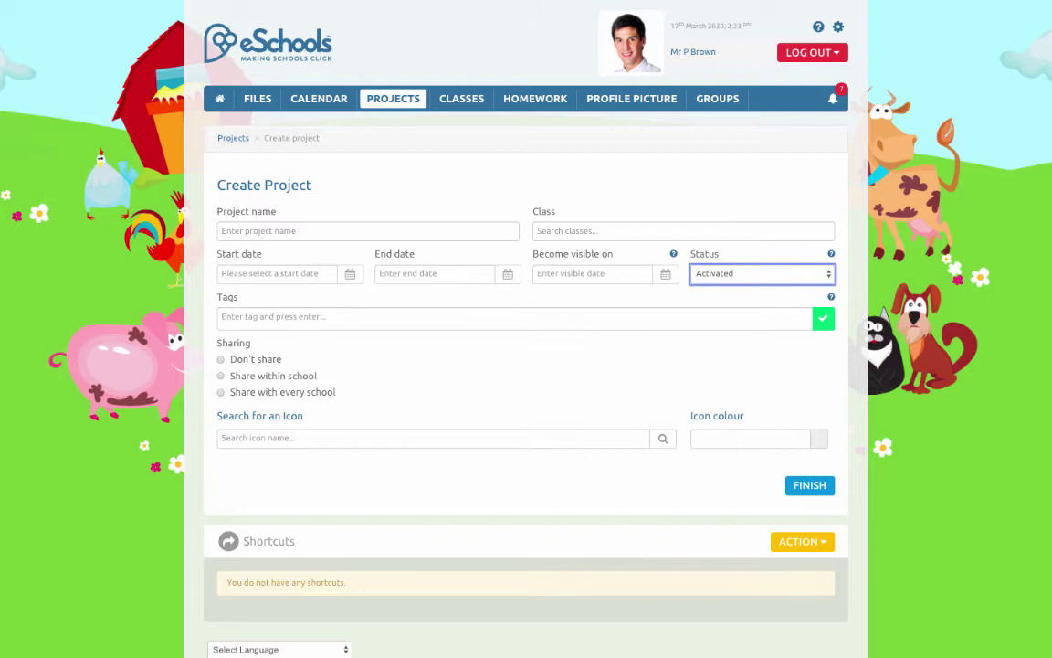
pyautogui.click(220, 392)
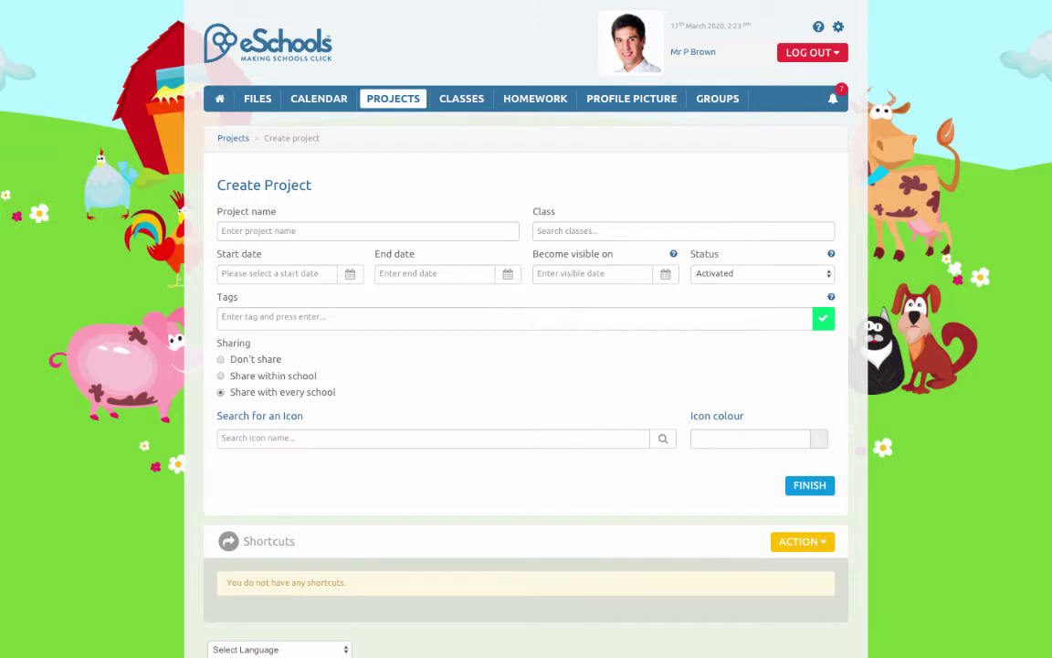
# - Search the icons for 'science' and choose a science icon for the project
pyautogui.click(229, 438)
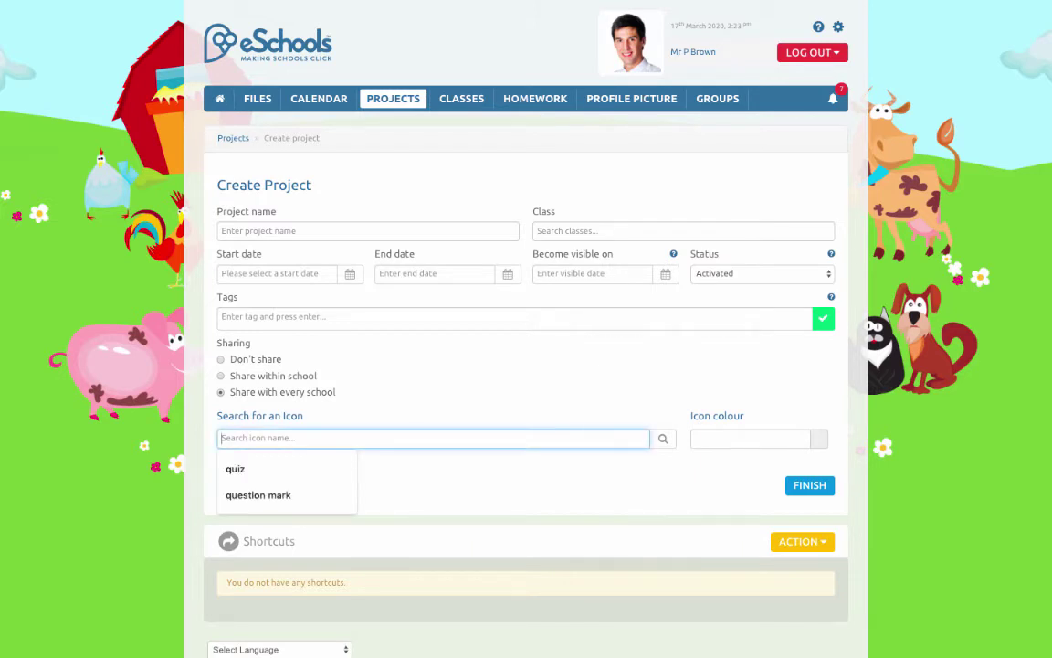
pyautogui.write('scie')
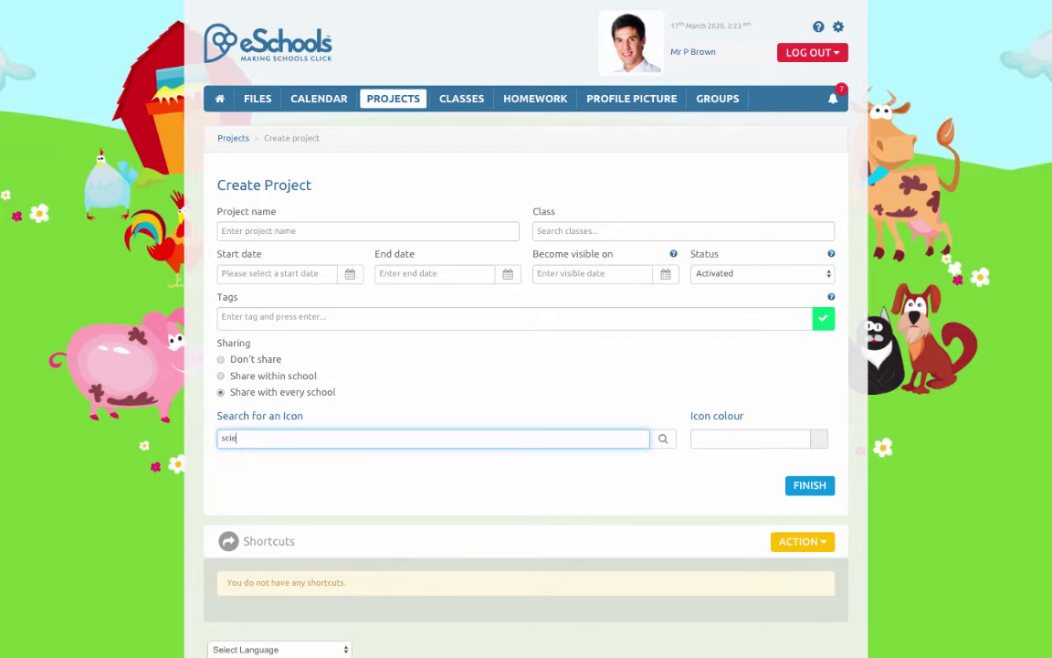
pyautogui.write('nce')
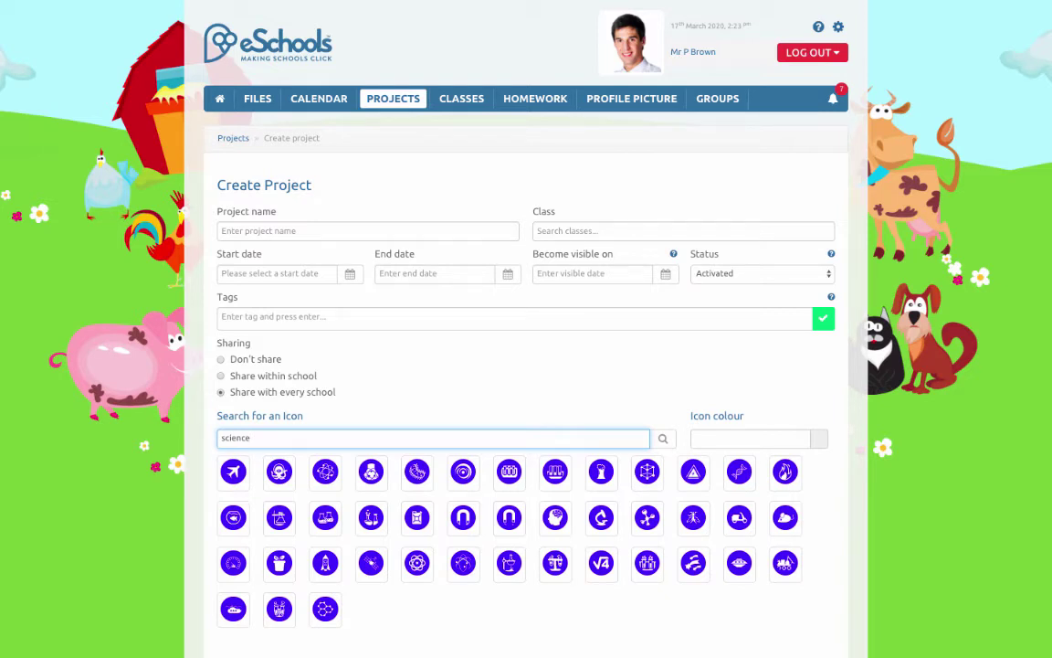
pyautogui.click(785, 472)
# - Set the icon colour to teal #39bc84 using the colour picker's hue slider
pyautogui.click(749, 437)
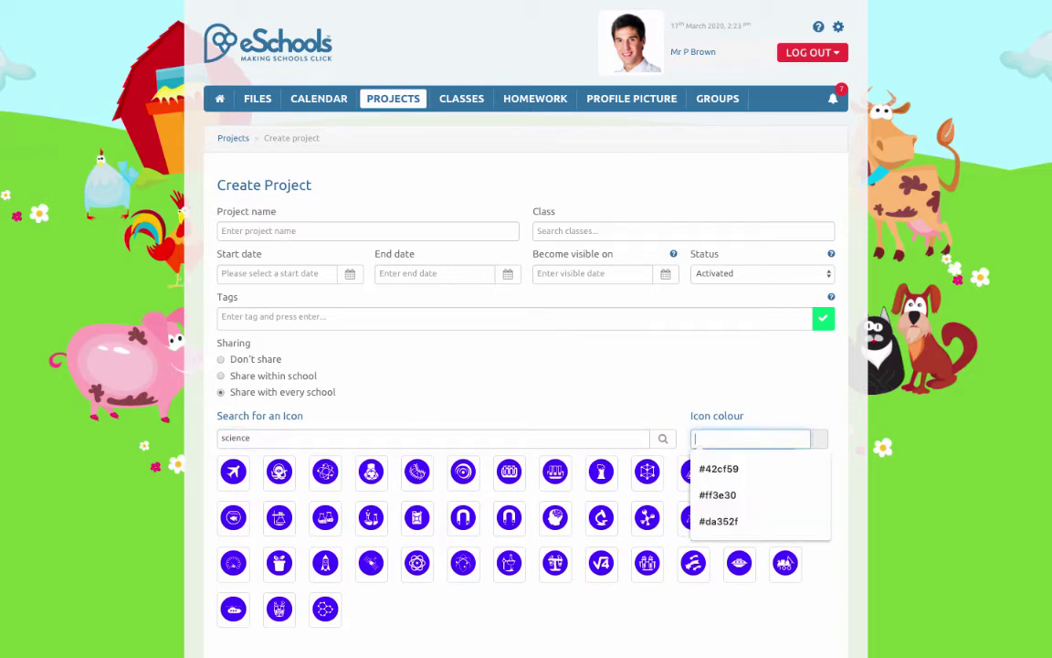
pyautogui.write('#ff0000')
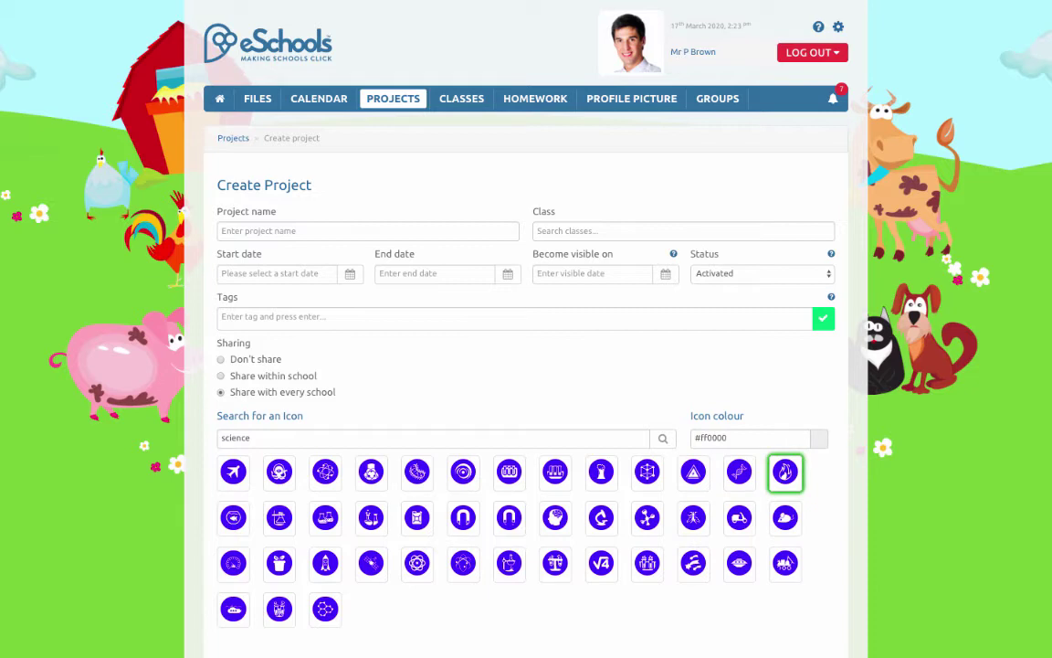
pyautogui.click(749, 437)
pyautogui.click(737, 469)
pyautogui.moveTo(764, 454); pyautogui.dragTo(763, 491)
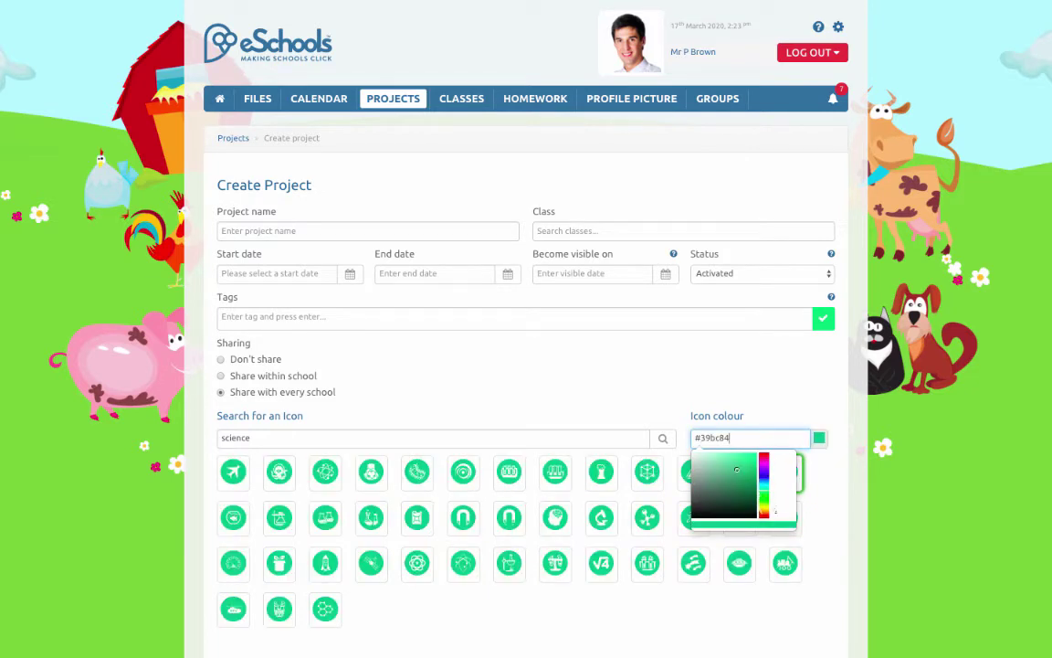
pyautogui.scroll(-3, 525, 365)
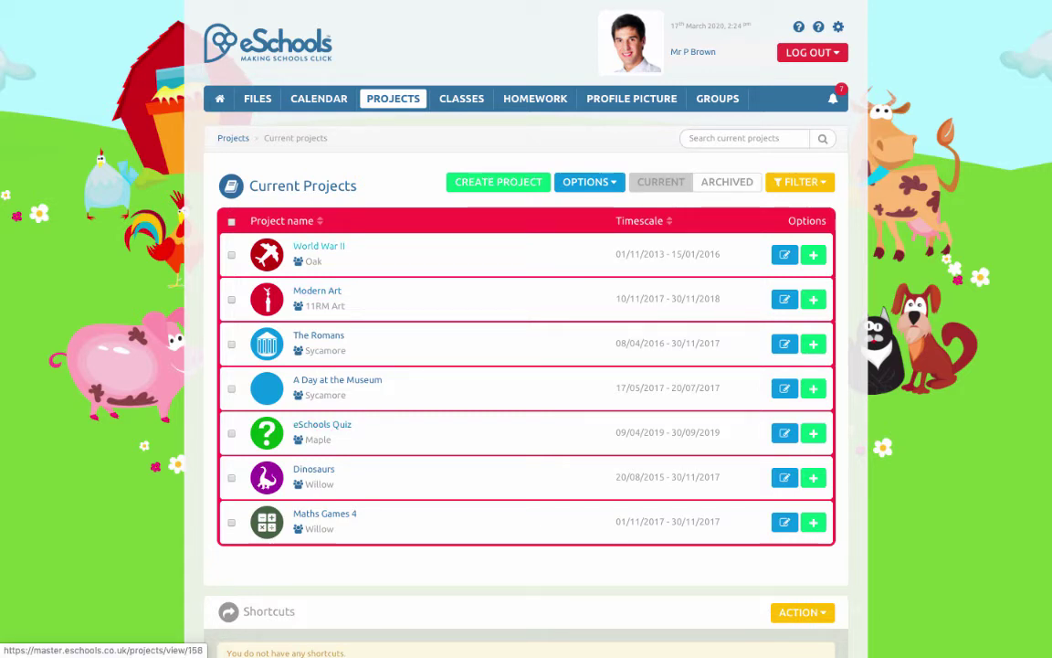
pyautogui.click(319, 246)
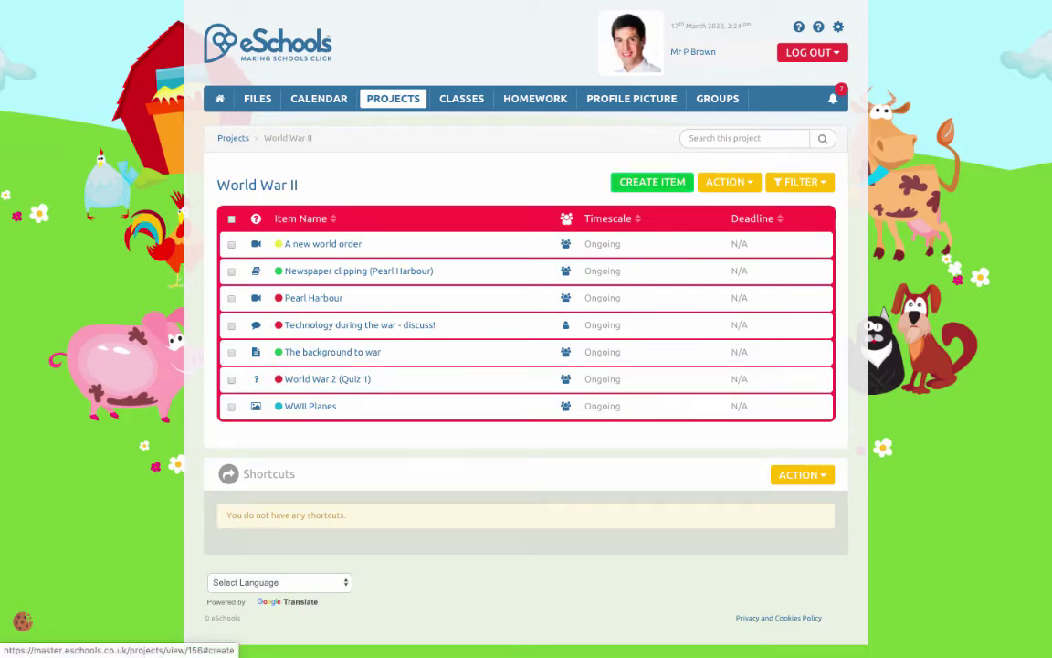
pyautogui.click(652, 182)
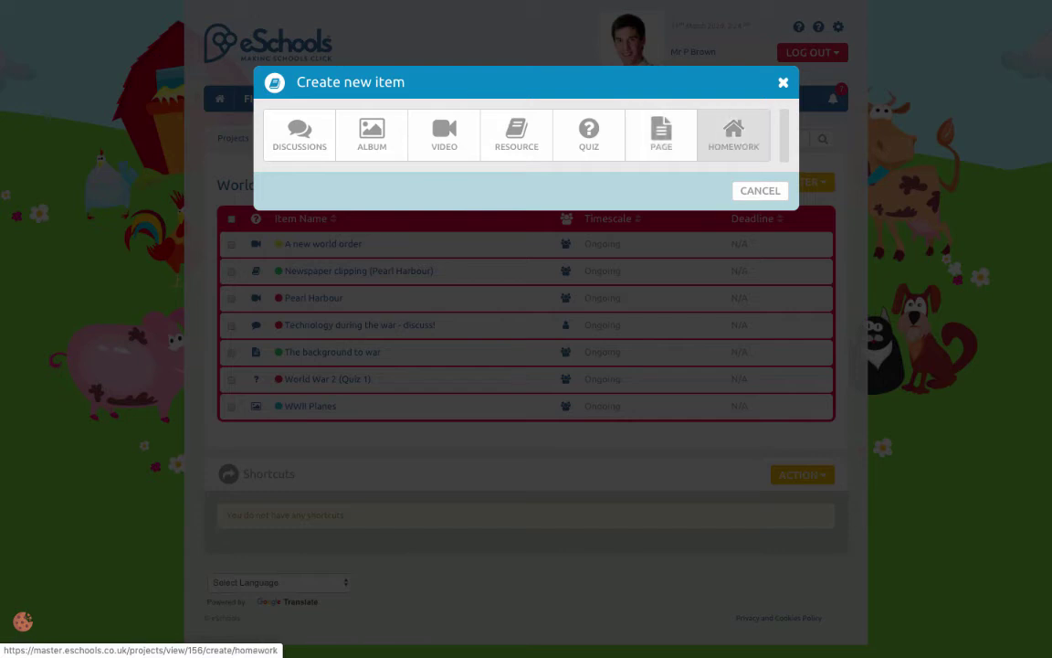
pyautogui.press('Escape')
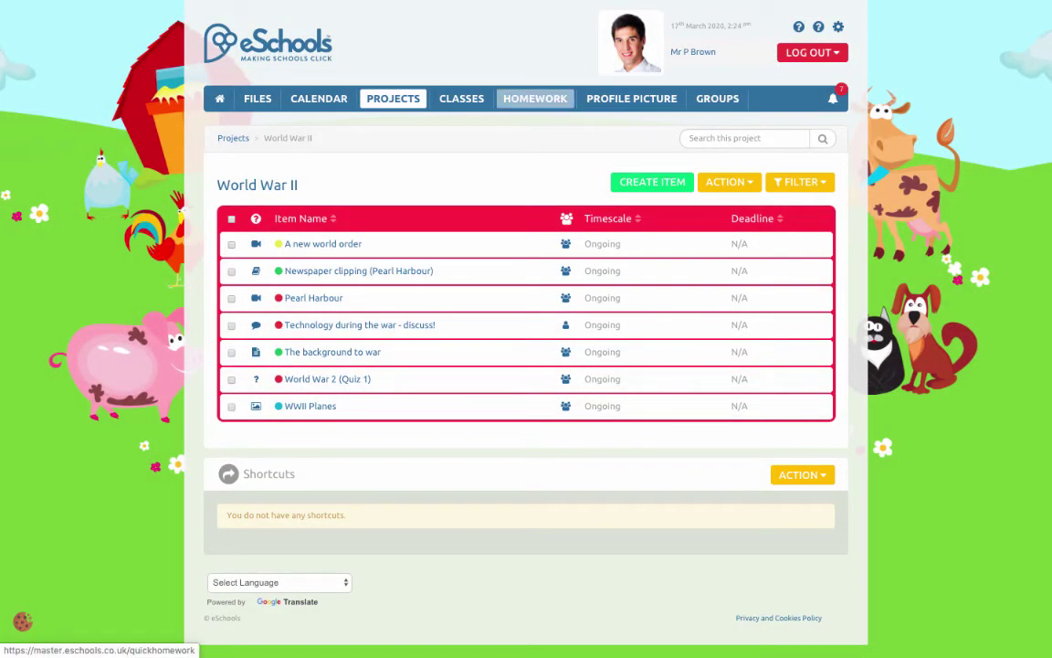
# - Open Homework and review the new-assignment form's class and project dropdowns, leaving project at N/A
pyautogui.click(535, 98)
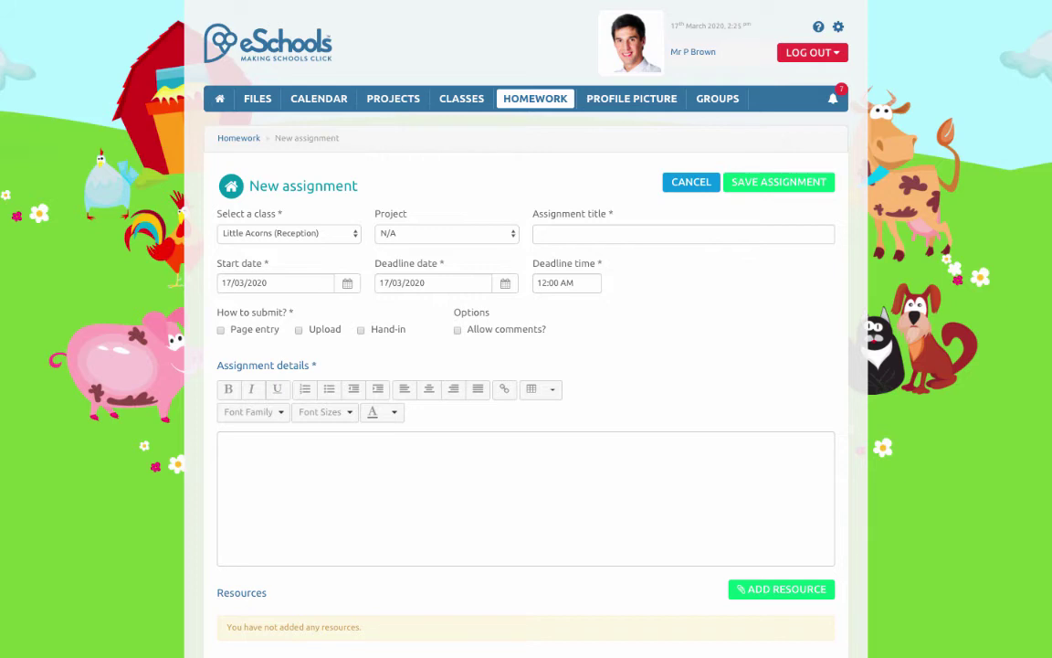
pyautogui.click(289, 233)
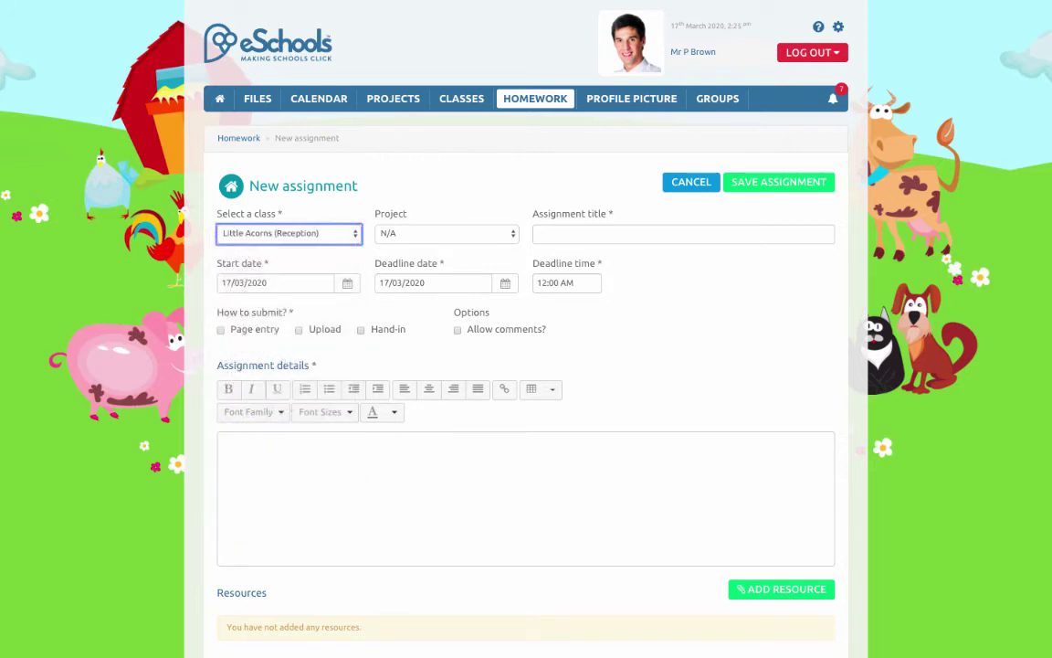
pyautogui.click(445, 233)
pyautogui.press('Return')
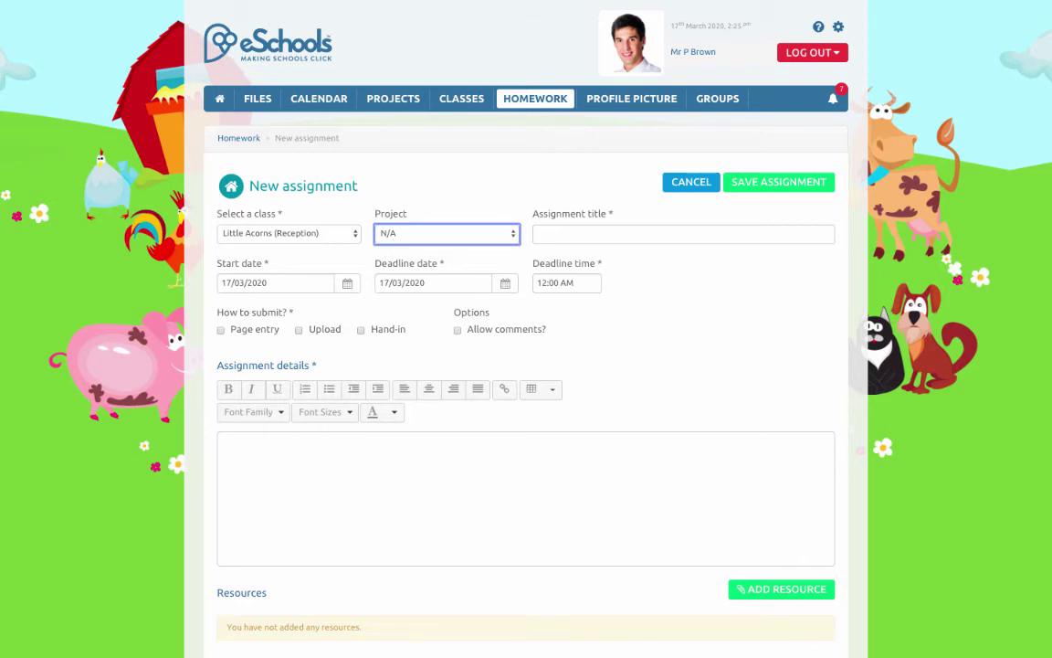
pyautogui.scroll(-5, 526, 329)
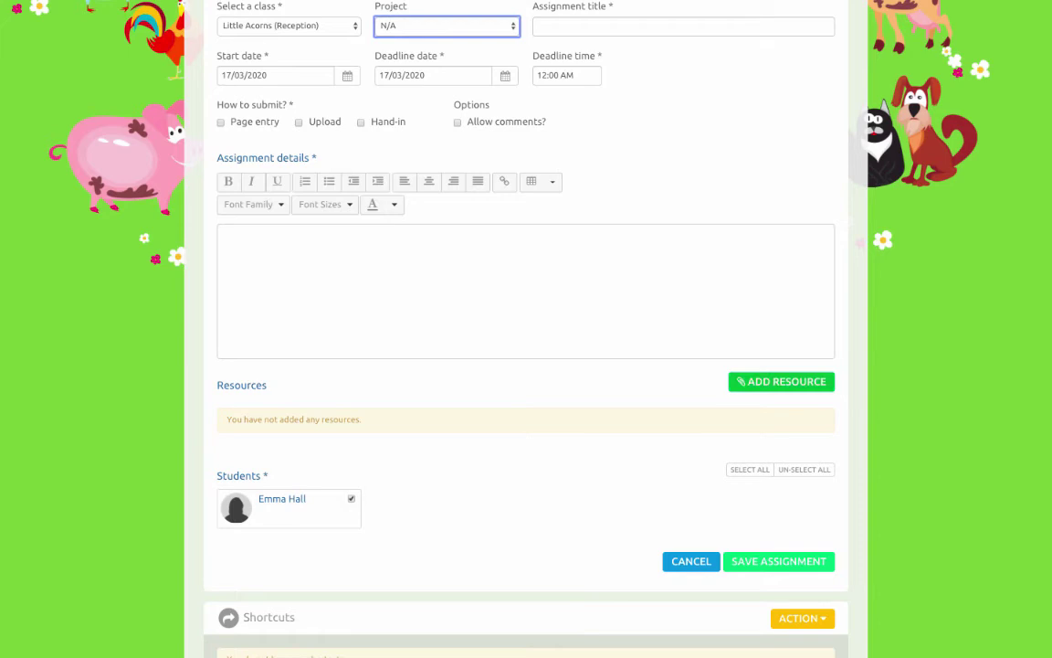
pyautogui.scroll(-2, 527, 329)
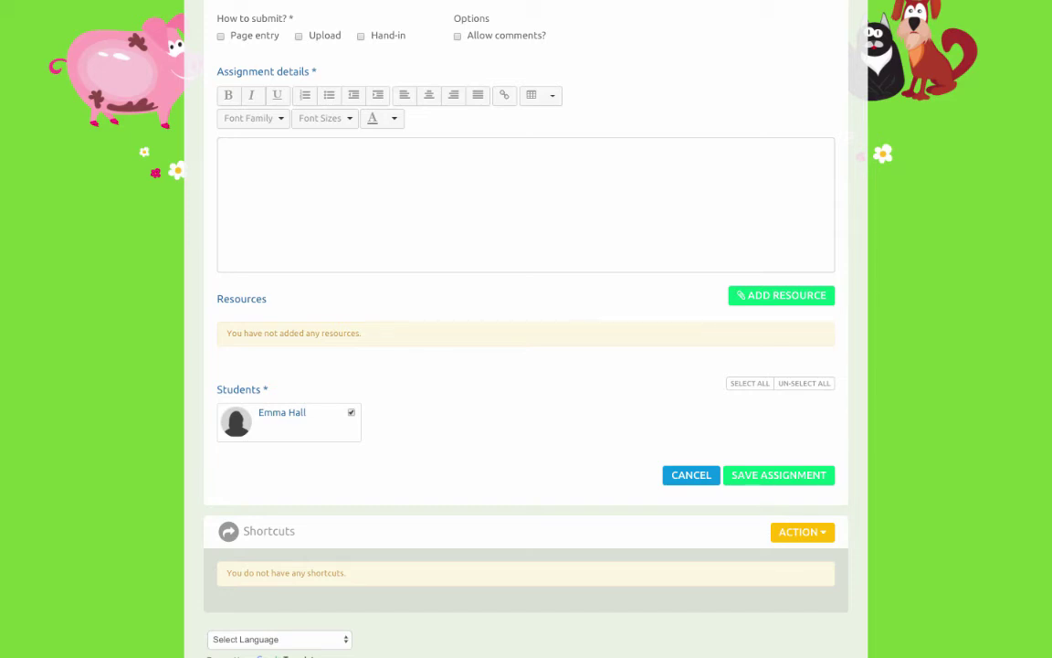
pyautogui.scroll(5, 526, 329)
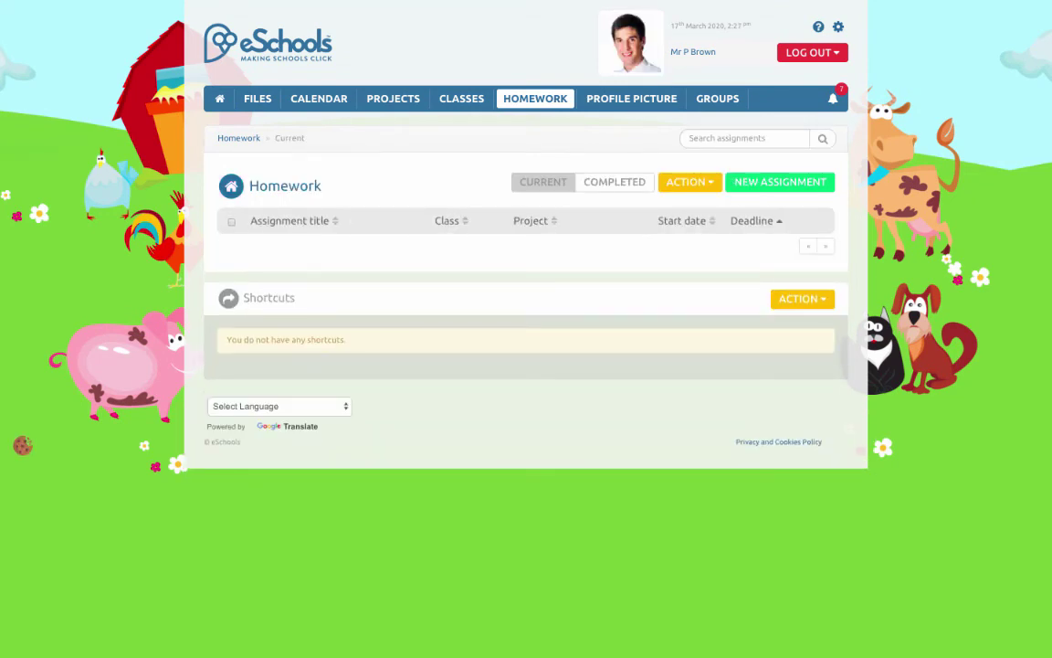
# - Show completed homework, open 'Explain what he meant by apartheid?' and check its Set as… status options
pyautogui.click(613, 182)
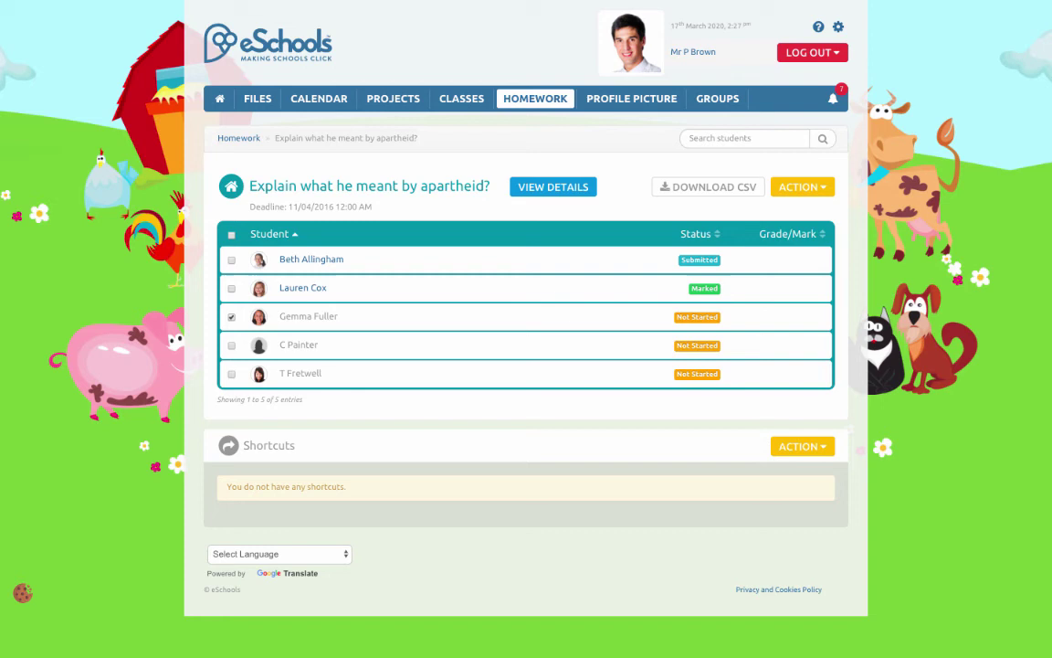
pyautogui.click(802, 186)
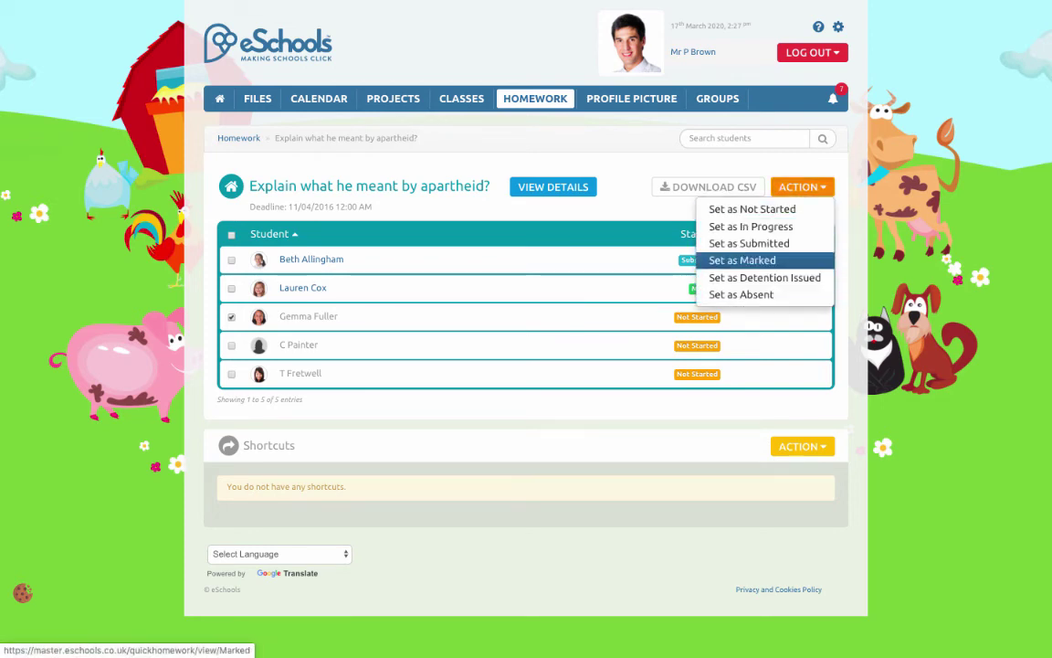
pyautogui.click(741, 260)
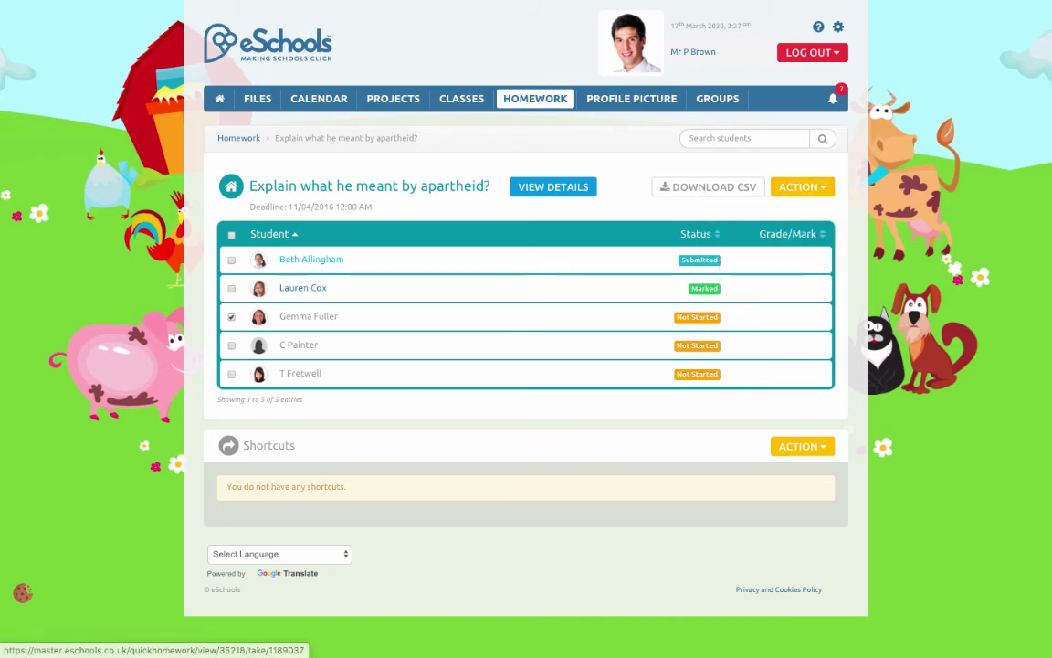
# - View the first student's submitted work, then go to the Willow class dashboard
pyautogui.click(312, 259)
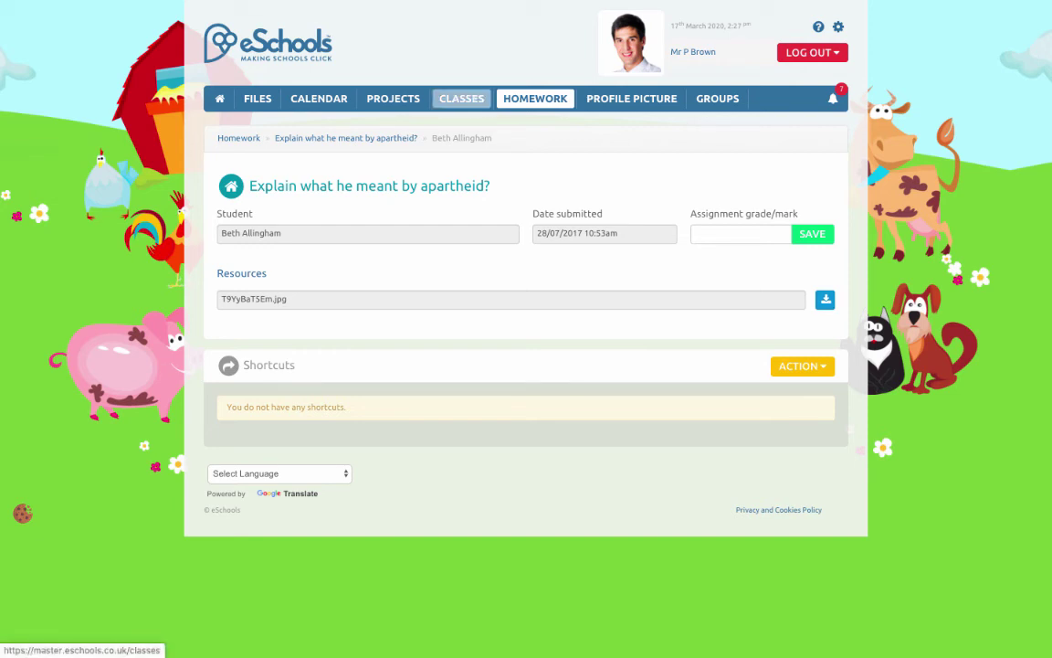
pyautogui.click(461, 99)
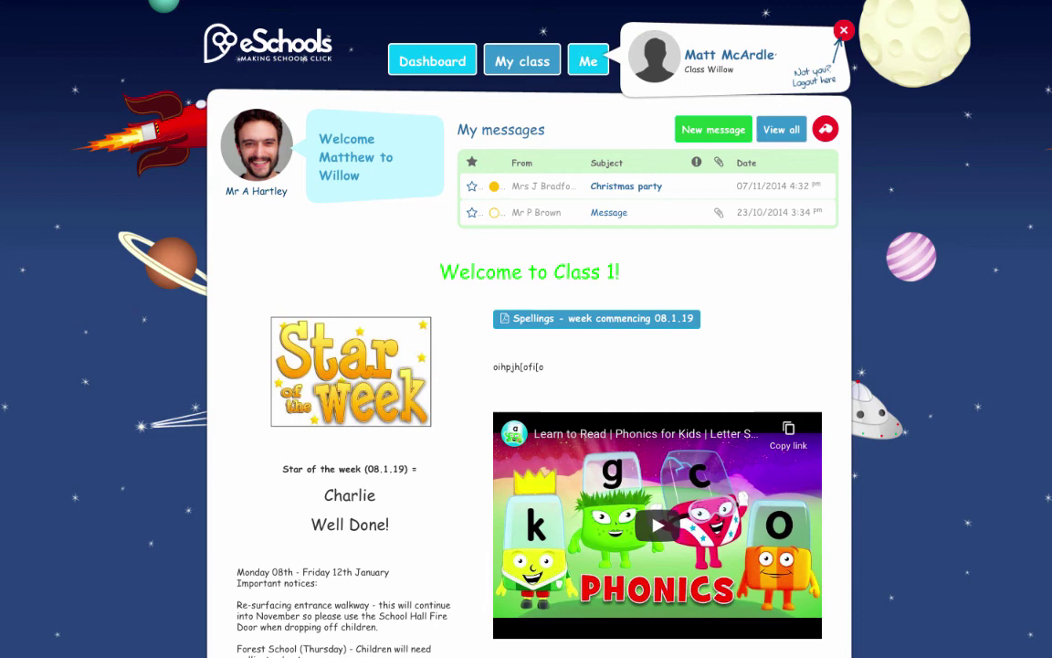
# - Under Me > My Blogs, create a blog titled 'Test' viewable by My class
pyautogui.click(587, 60)
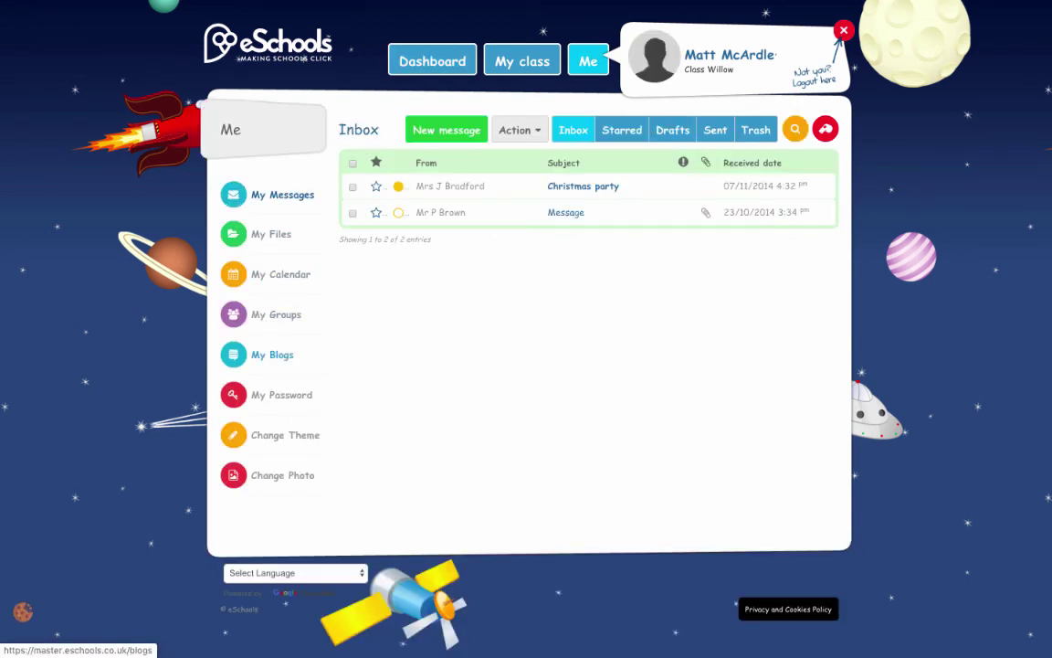
pyautogui.click(273, 354)
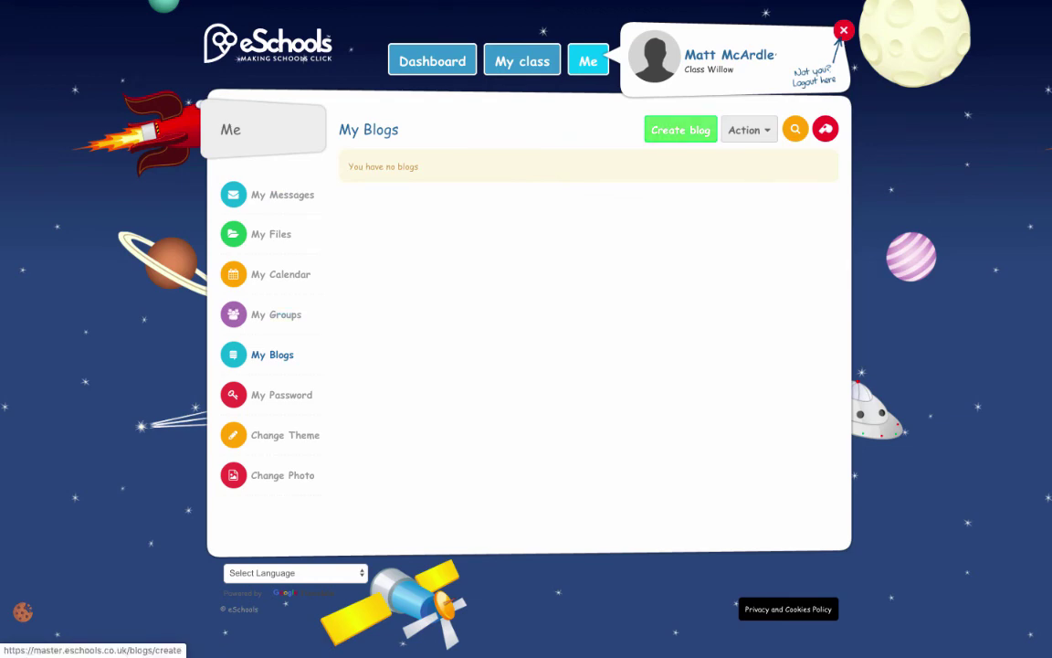
pyautogui.click(680, 129)
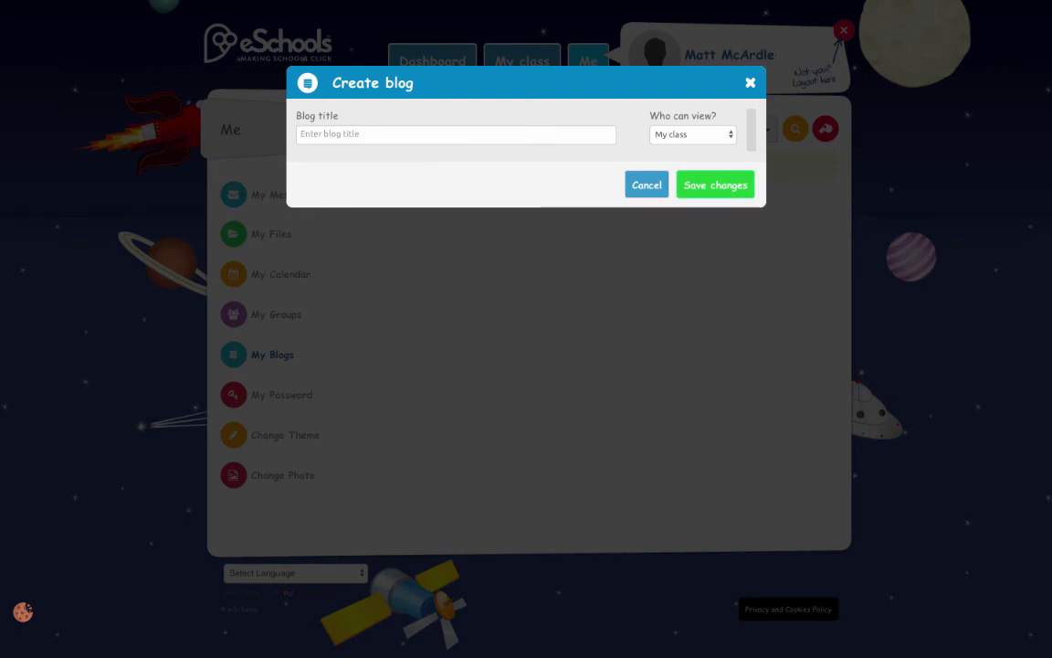
pyautogui.click(693, 134)
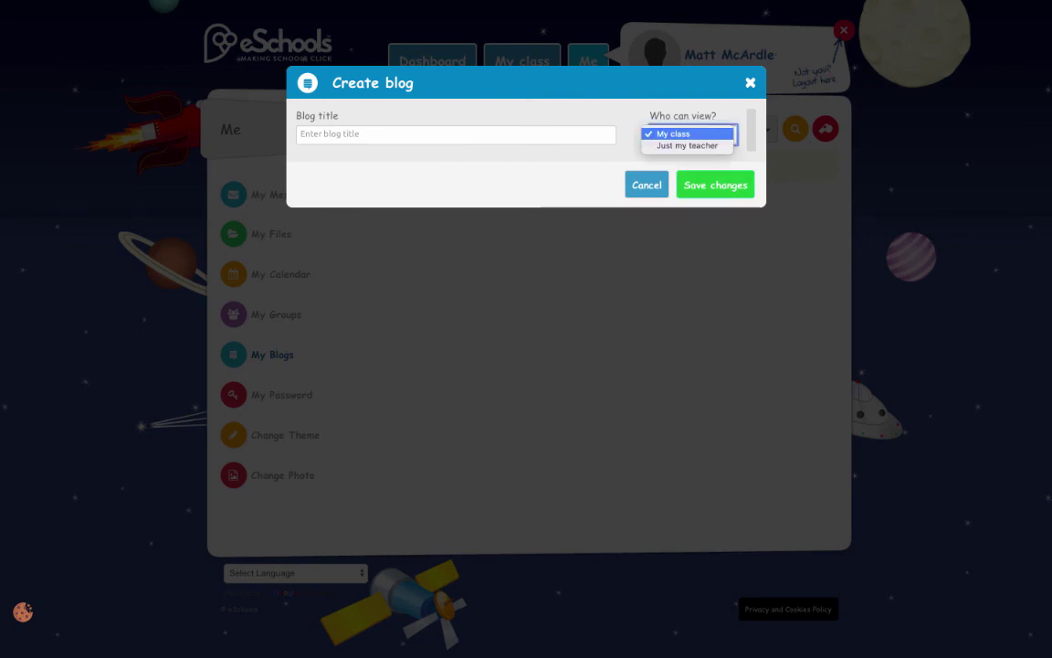
pyautogui.click(457, 134)
pyautogui.write('Test')
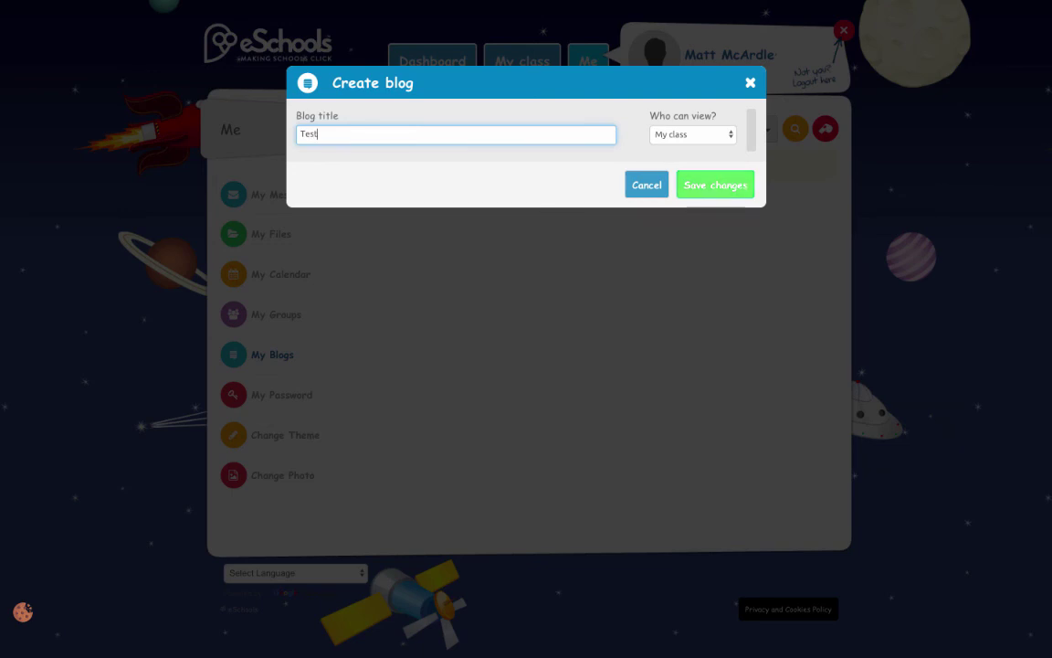
pyautogui.press('Return')
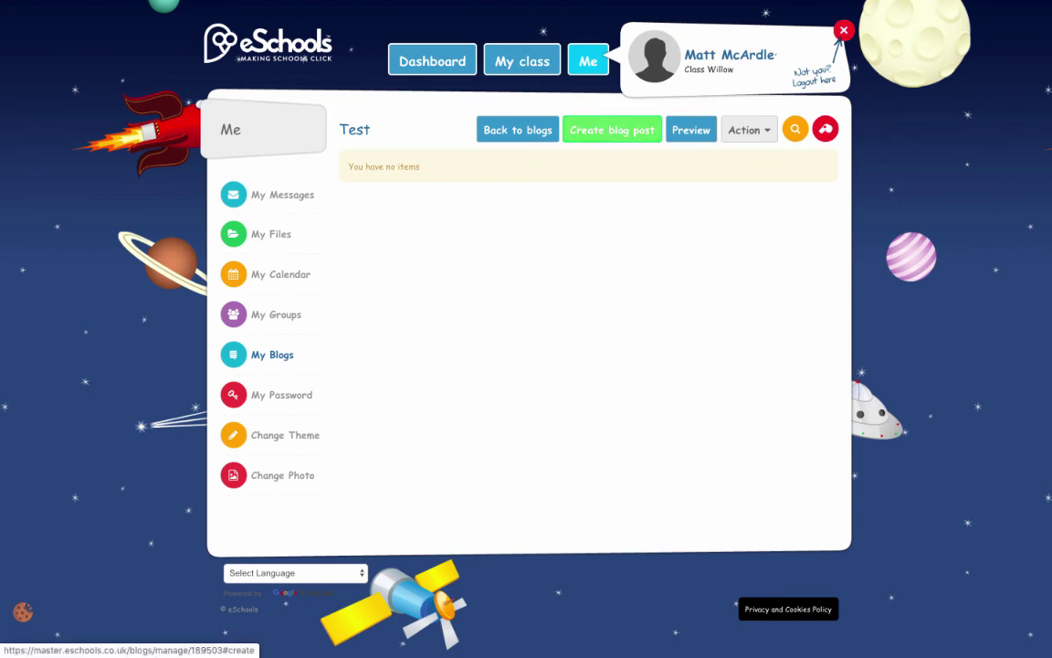
# - Start a new post in the Test blog titled 'week 1' and save it
pyautogui.click(612, 129)
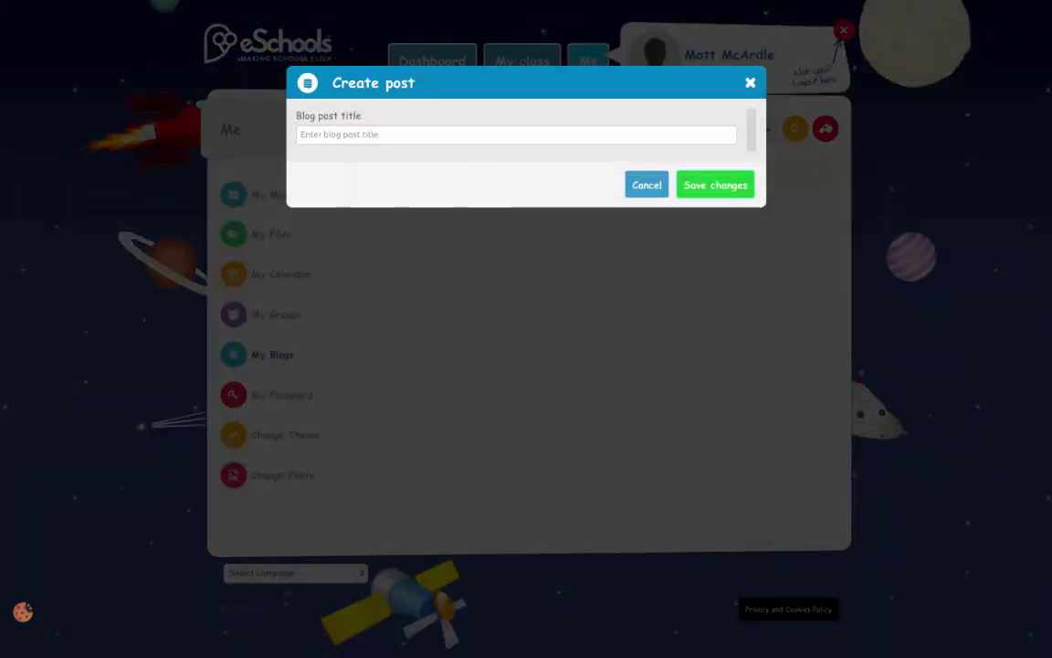
pyautogui.write('week')
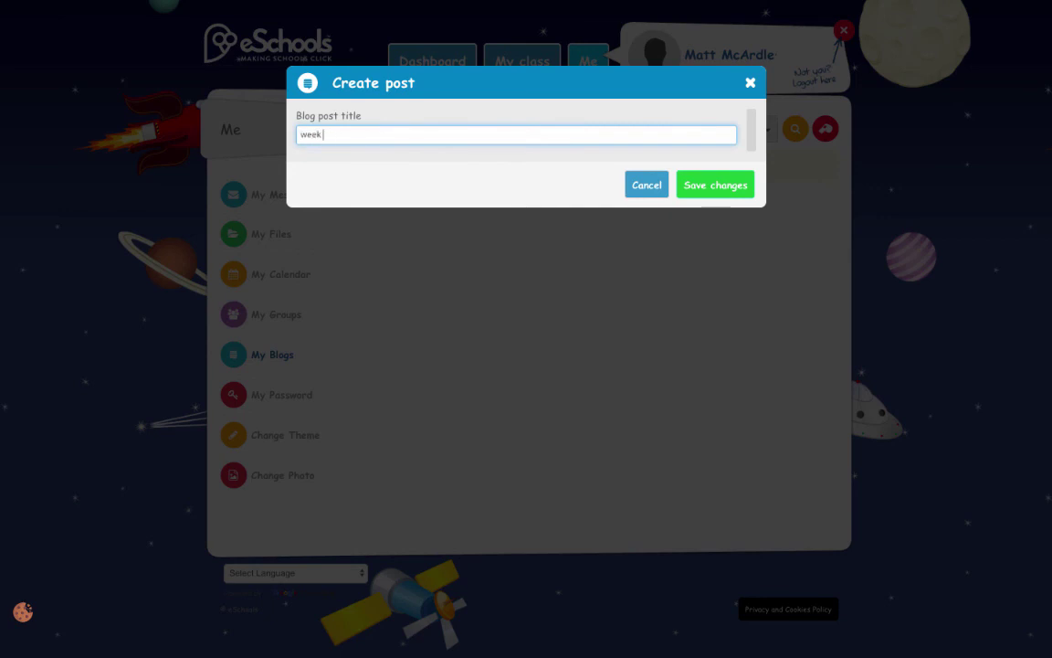
pyautogui.write(' 1')
pyautogui.click(715, 185)
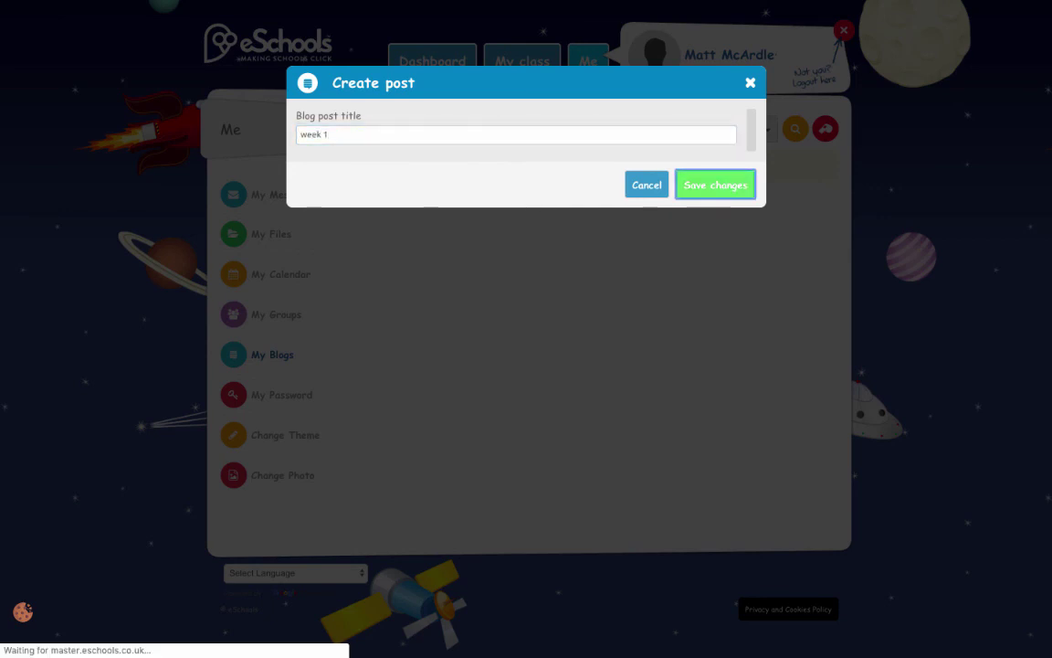